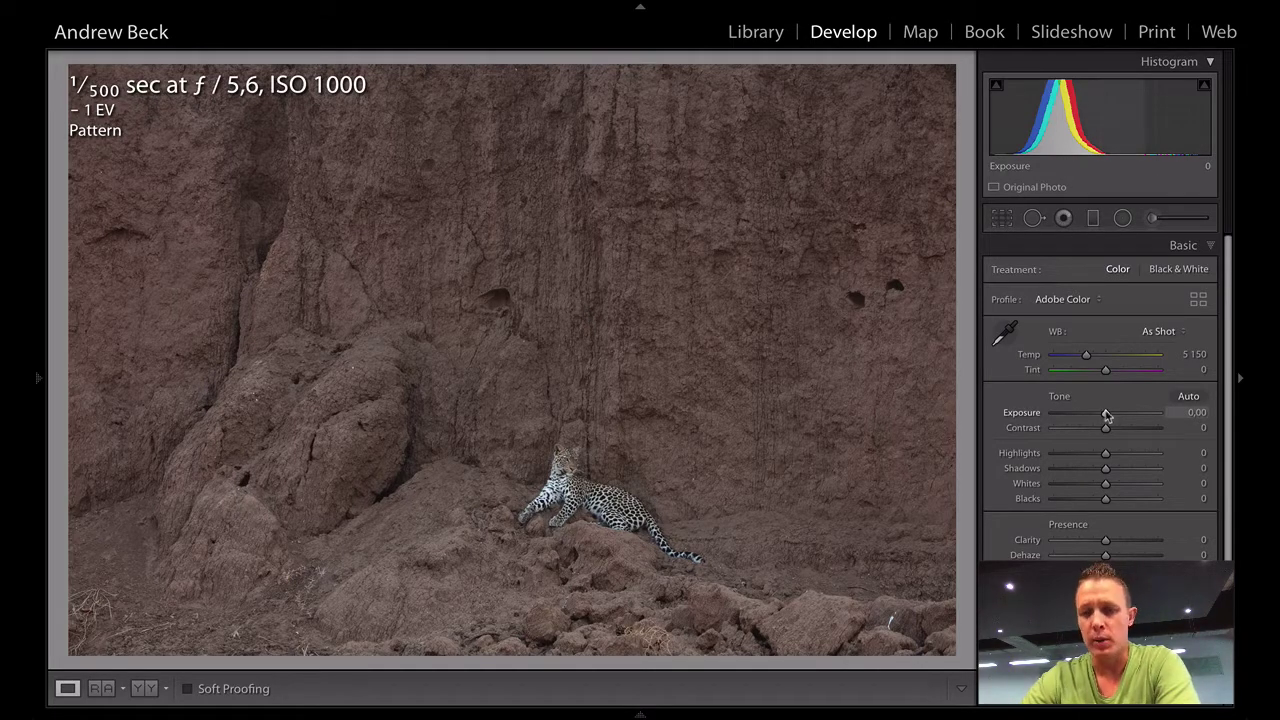
- Try brightening the leopard photo with an Exposure of +1.00, then reset Exposure
left_click_drag(1107, 416, 1118, 416)
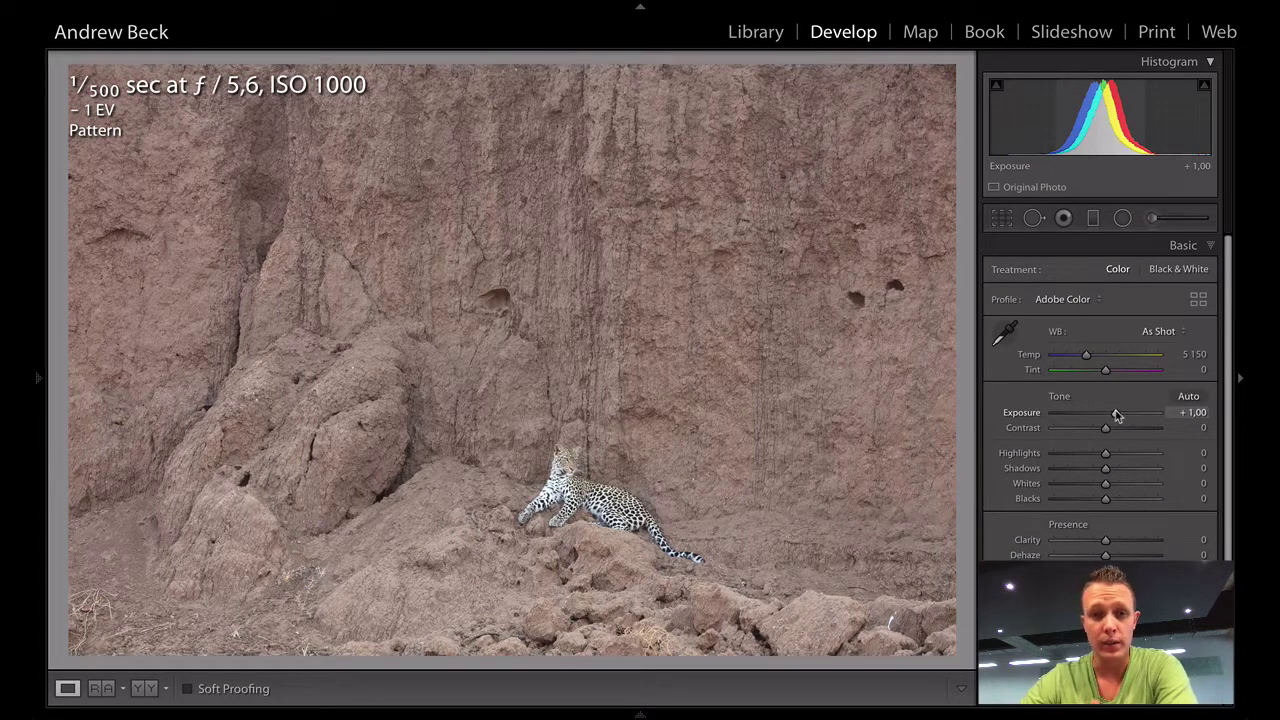
double_click(1117, 415)
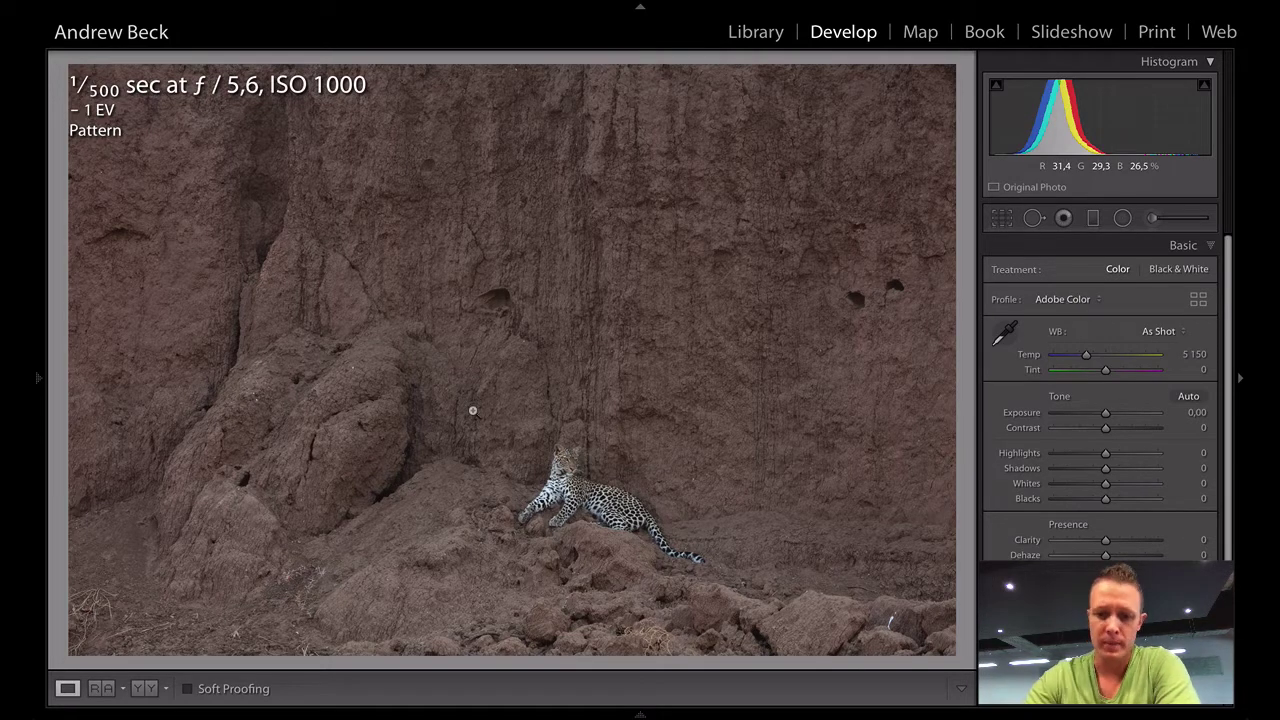
- Hide the photo info overlay and convert the leopard photo to black and white
key("i")
key("i")
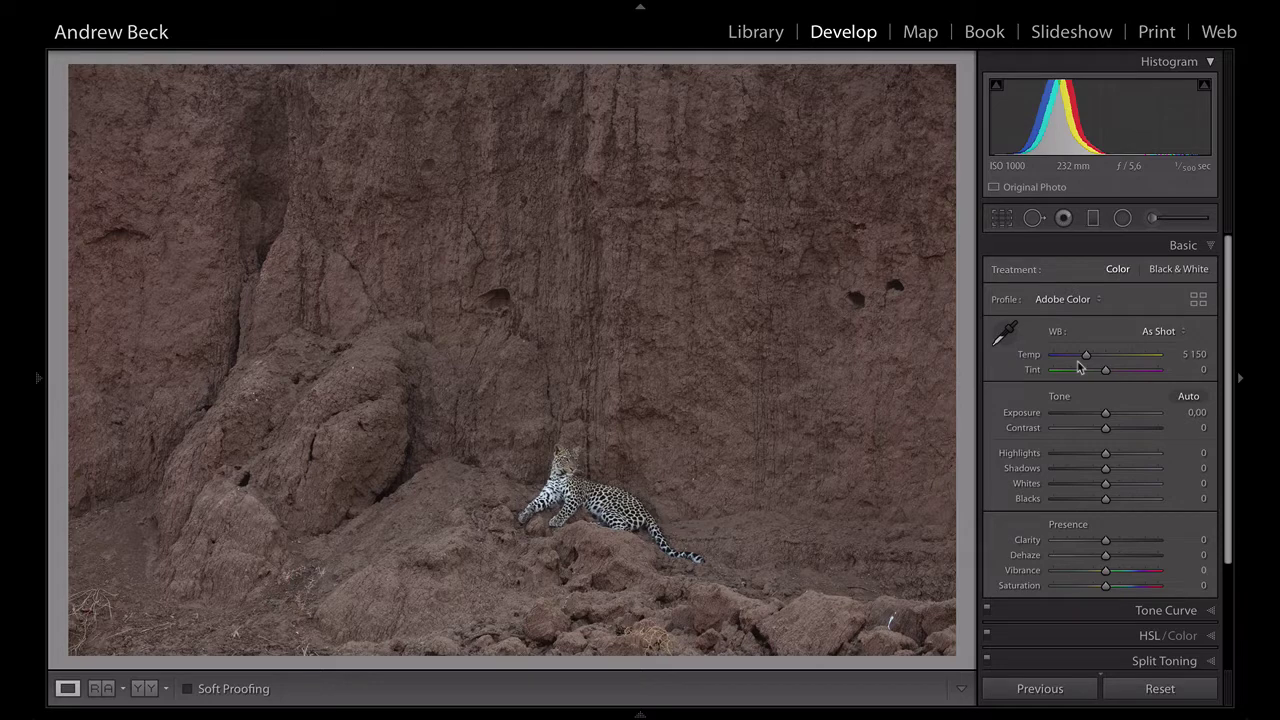
key("v")
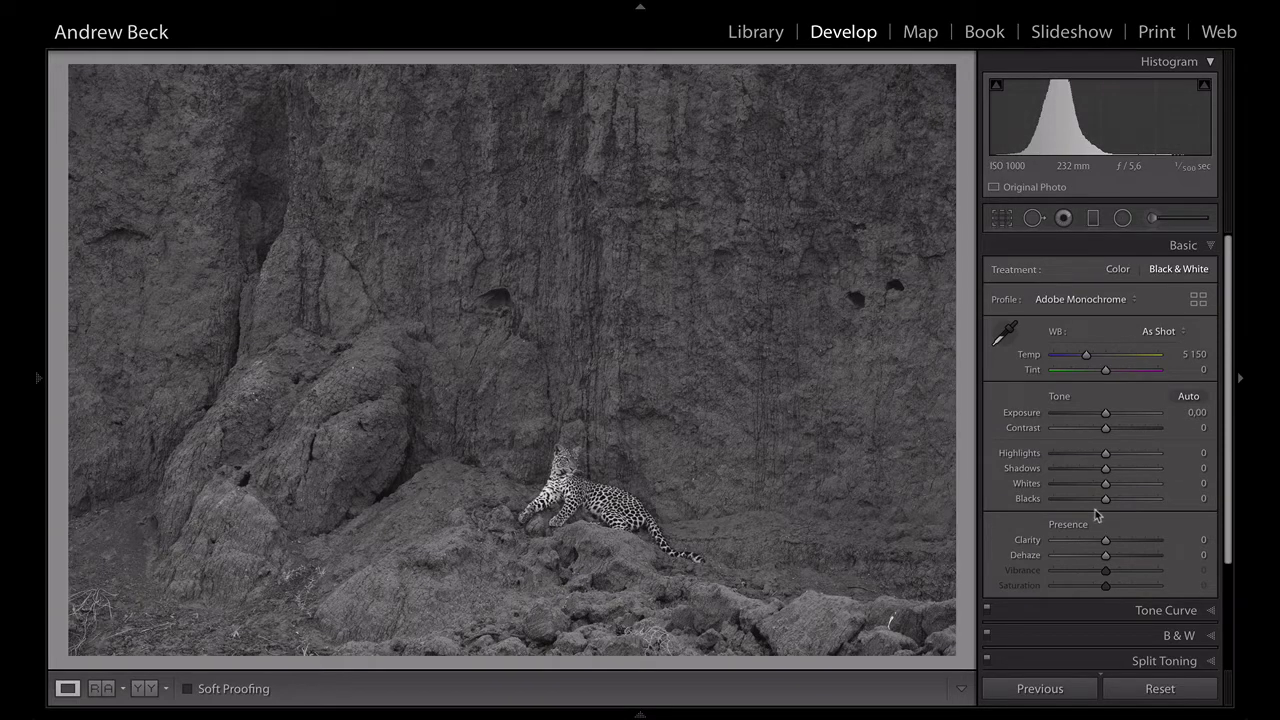
- Set Whites to +22 and compare the colour and black-and-white versions, ending in black and white
left_click_drag(1106, 490, 1117, 485)
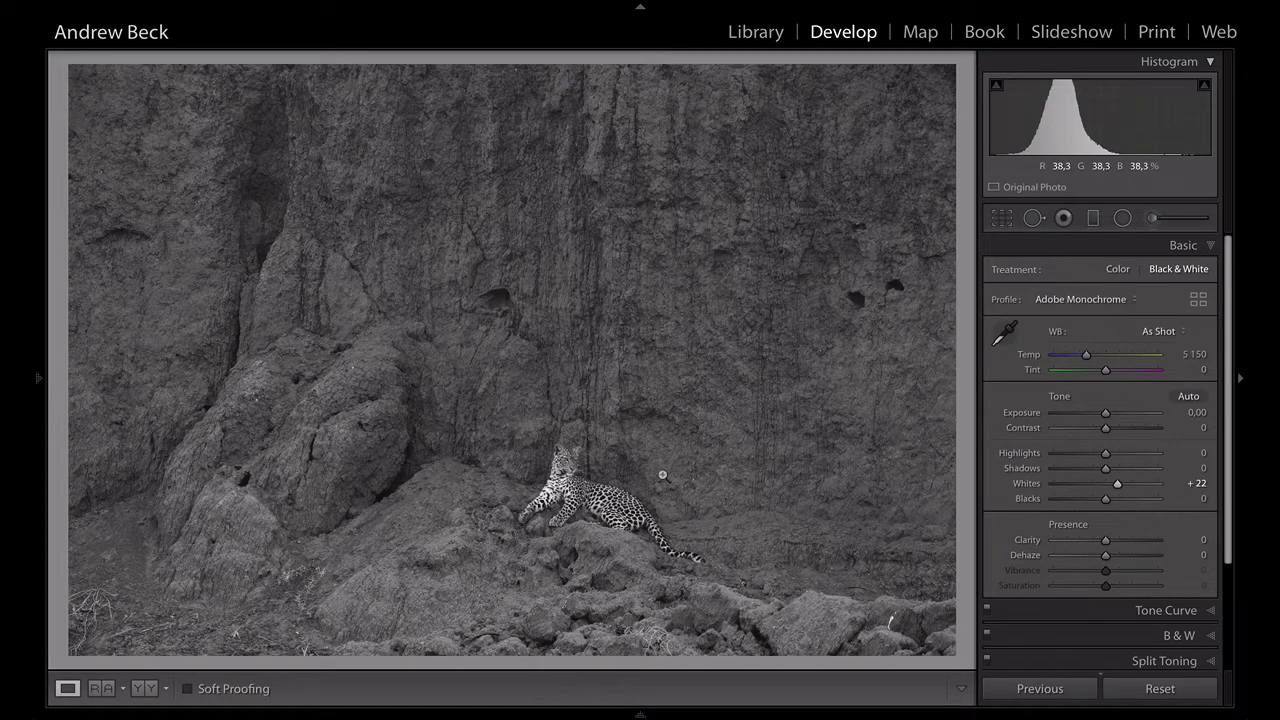
key("v")
key("v")
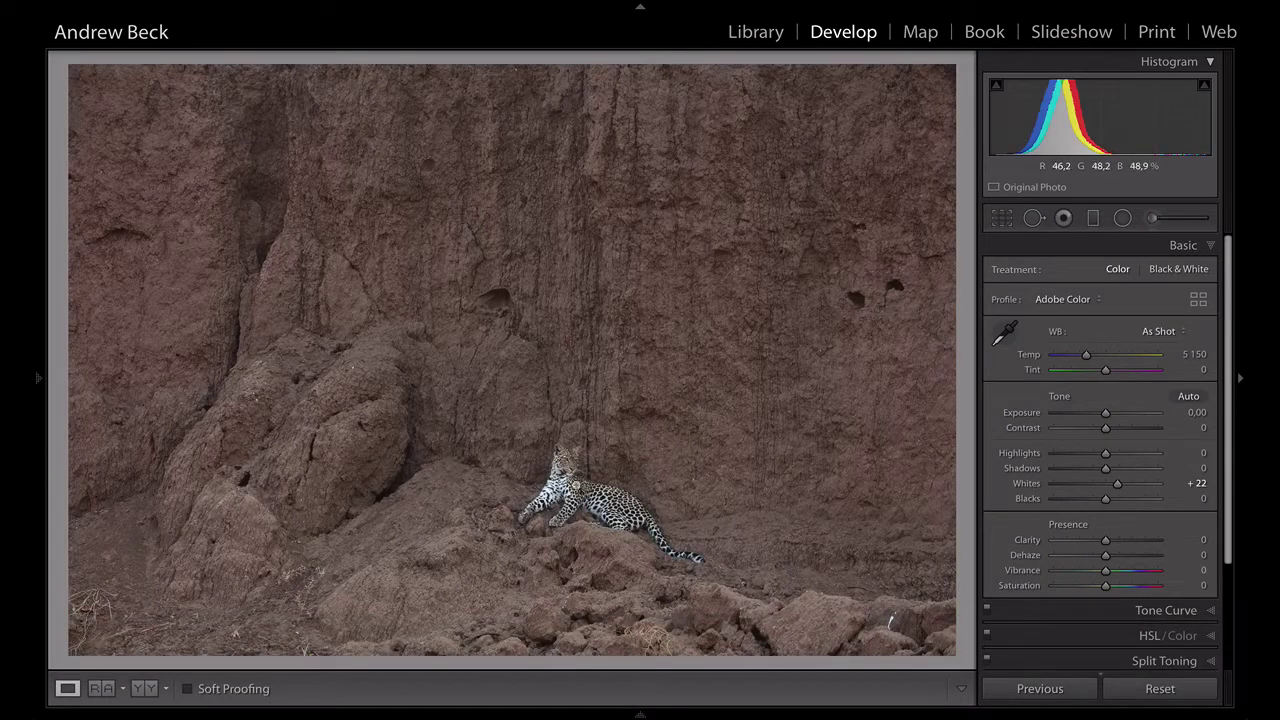
key("v")
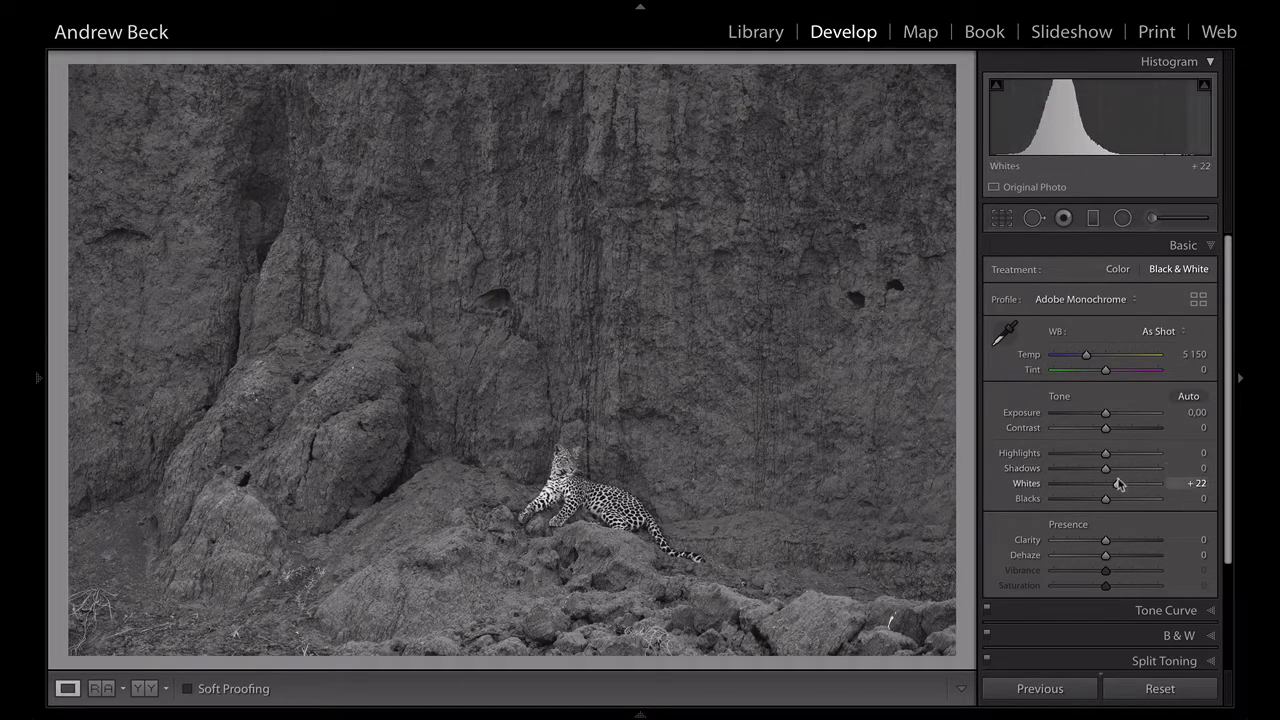
- Set Blacks to -7 and Clarity to +19, and raise Dehaze very slightly
left_click_drag(1107, 499, 1096, 496)
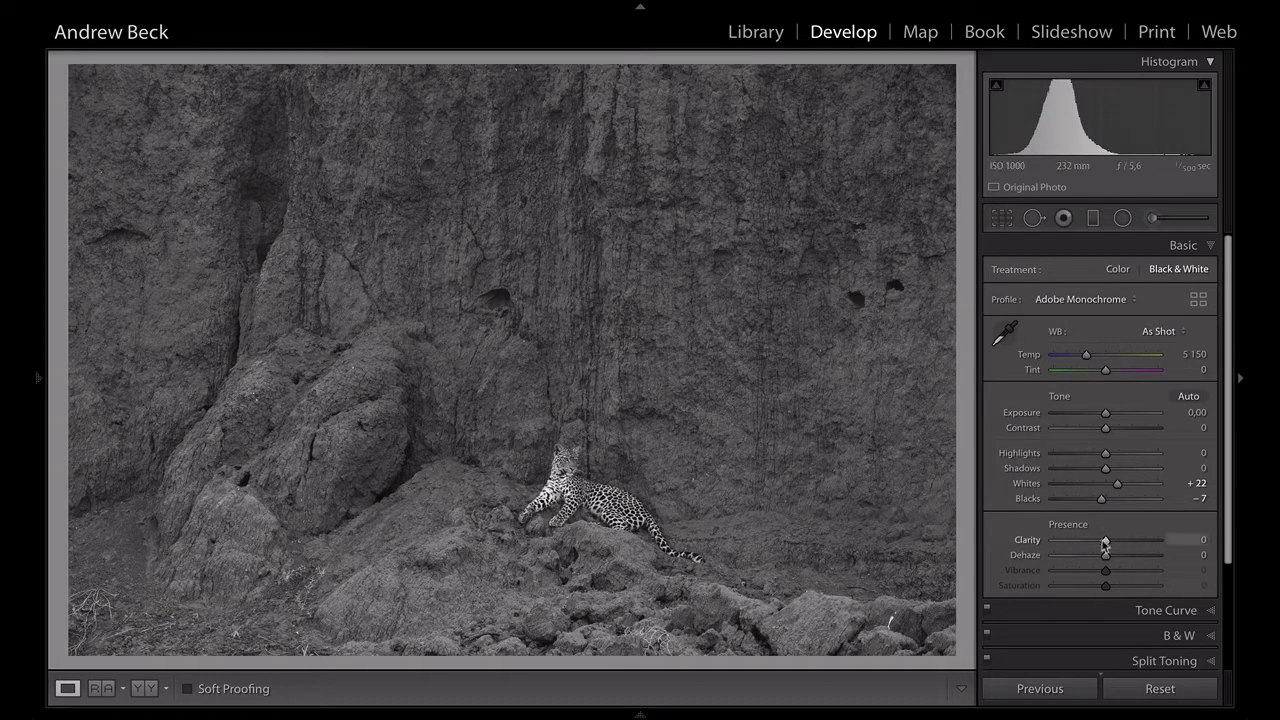
left_click_drag(1105, 541, 1116, 541)
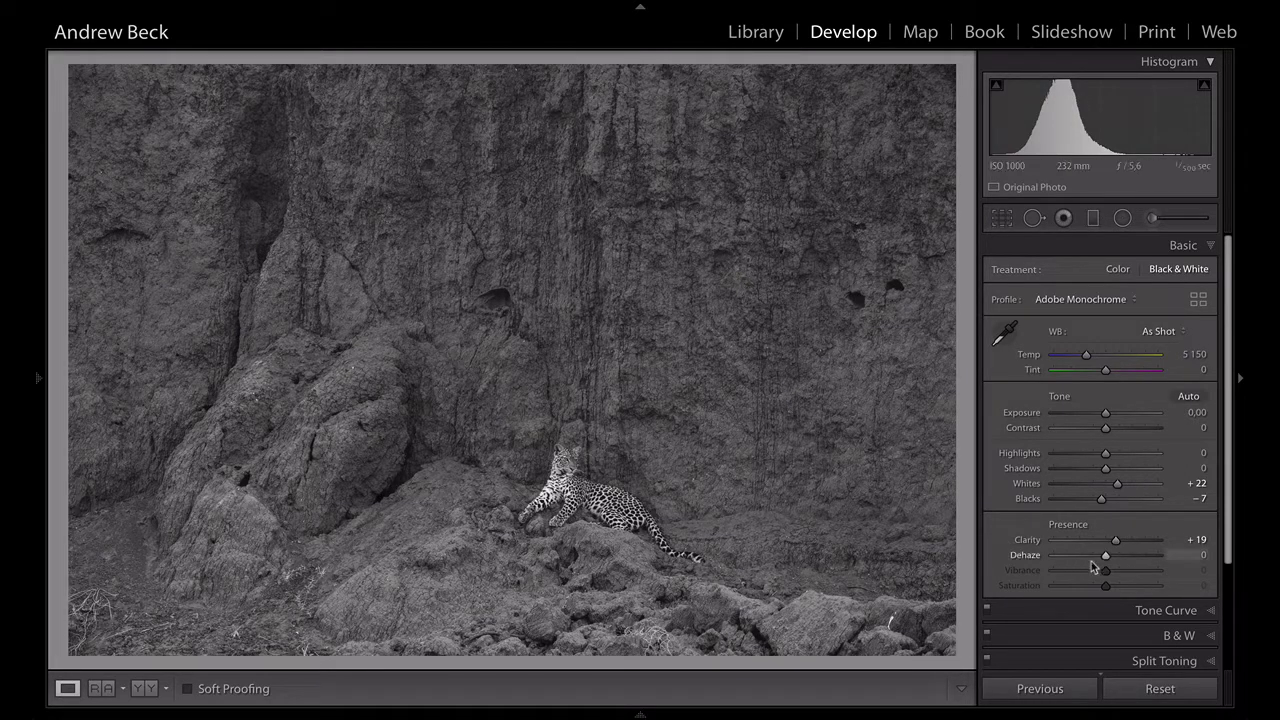
left_click_drag(1106, 559, 1109, 558)
- Shape the tone curve by setting Lights to +26, Darks to -5 and Shadows to -4
left_click(1157, 611)
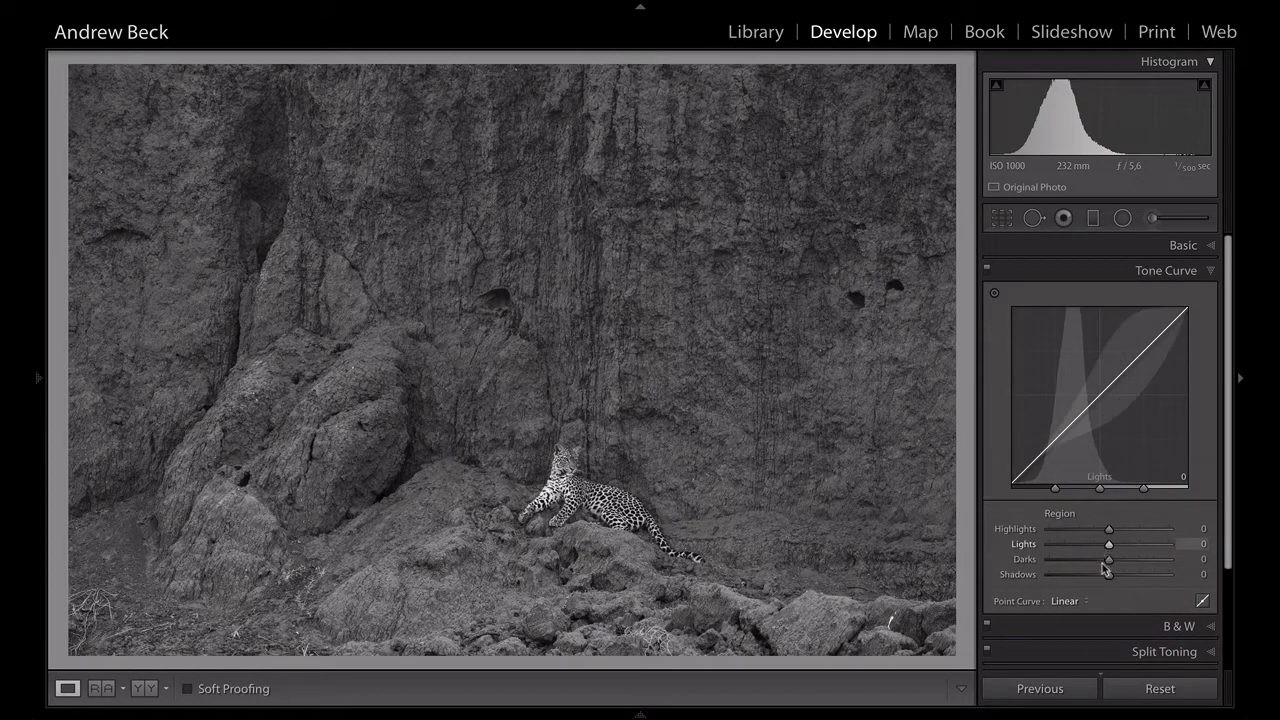
left_click_drag(1109, 547, 1126, 551)
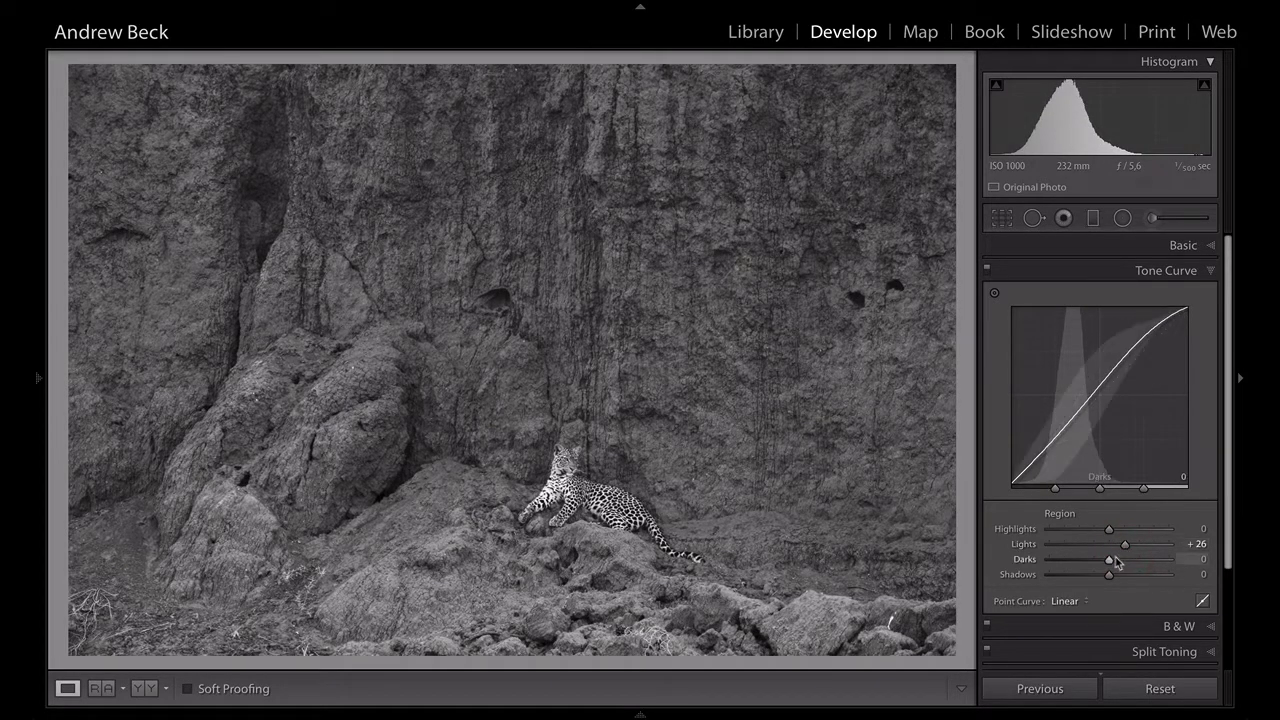
left_click_drag(1108, 563, 1107, 563)
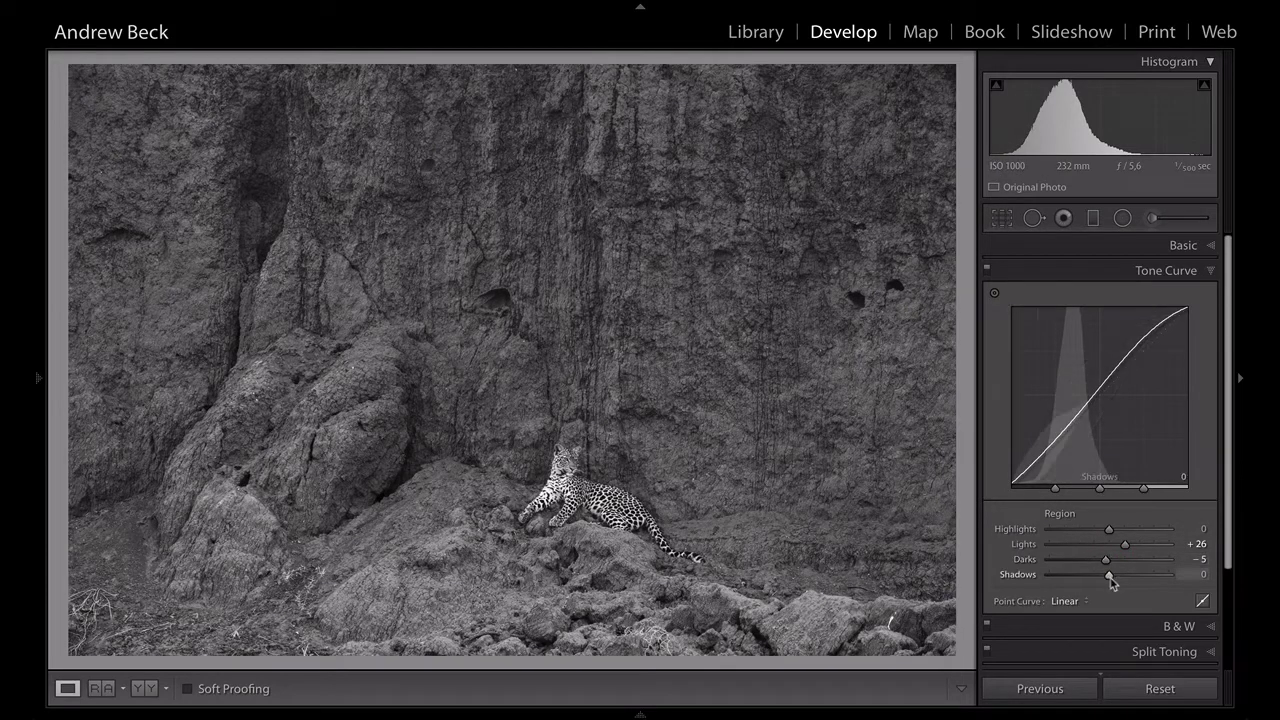
left_click_drag(1109, 577, 1107, 577)
- Compare the photo with and without the tone curve adjustments, leaving them enabled
left_click(987, 271)
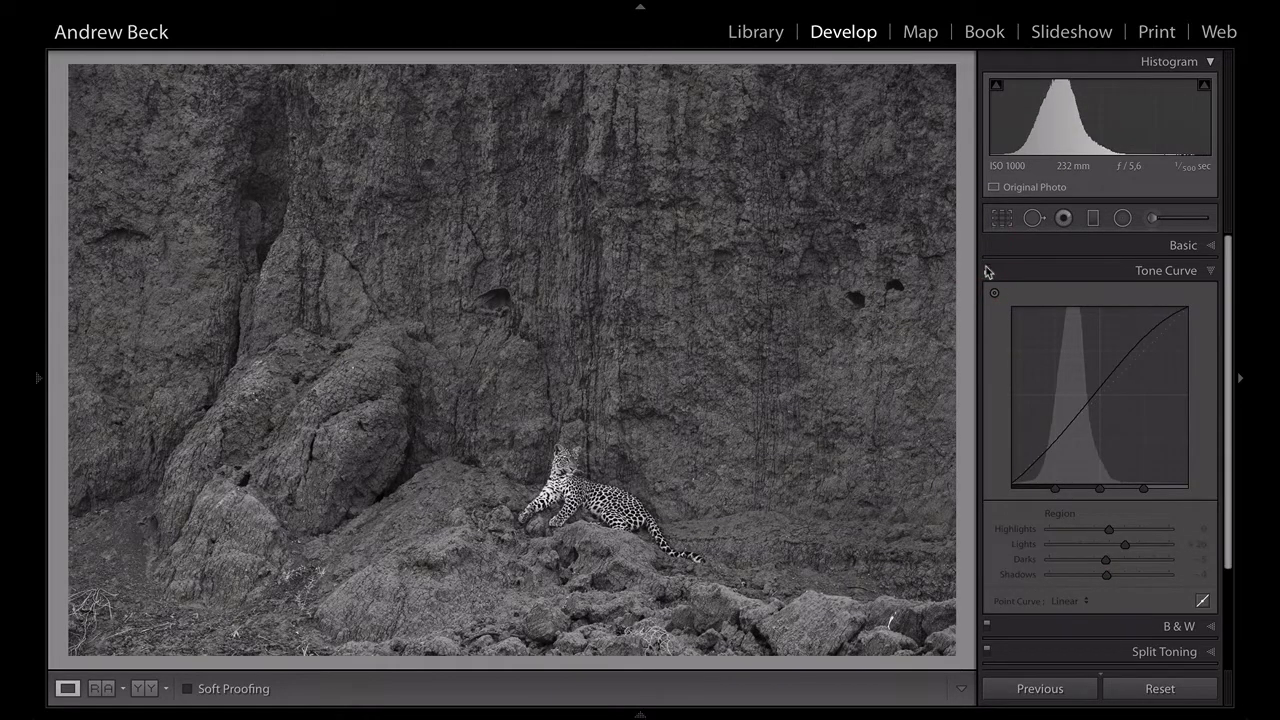
left_click(987, 271)
left_click(987, 271)
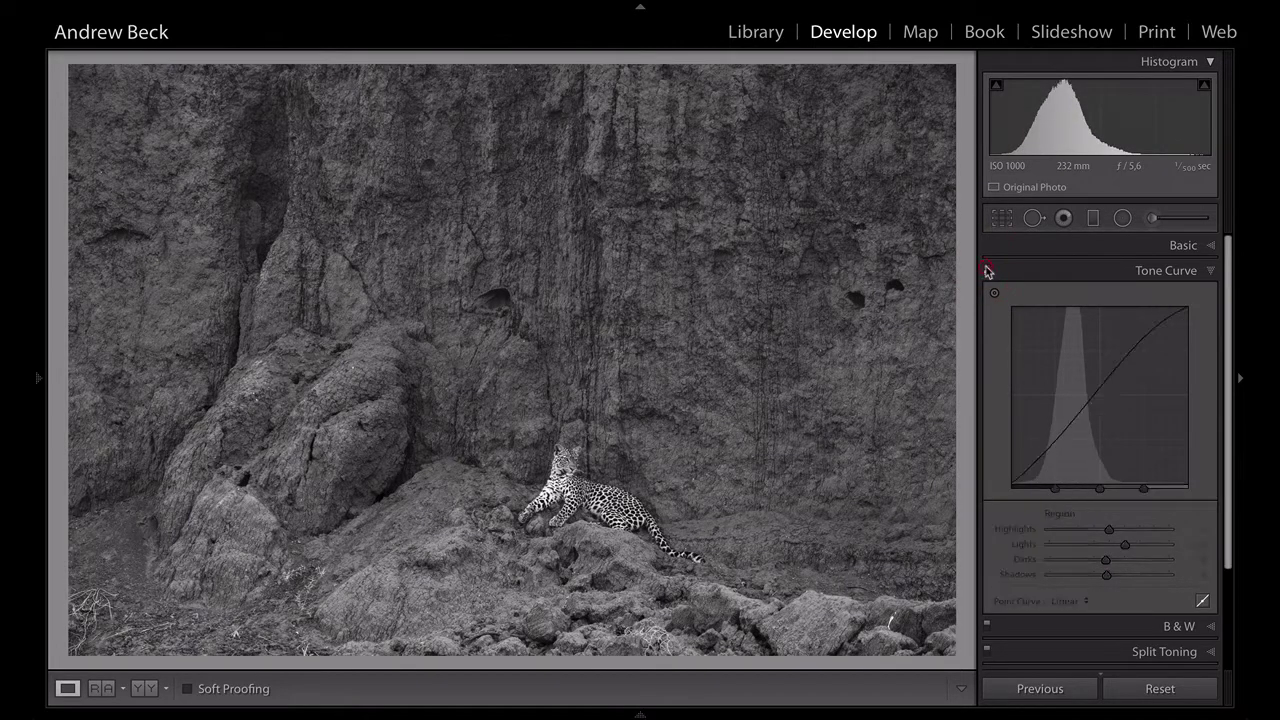
left_click(987, 271)
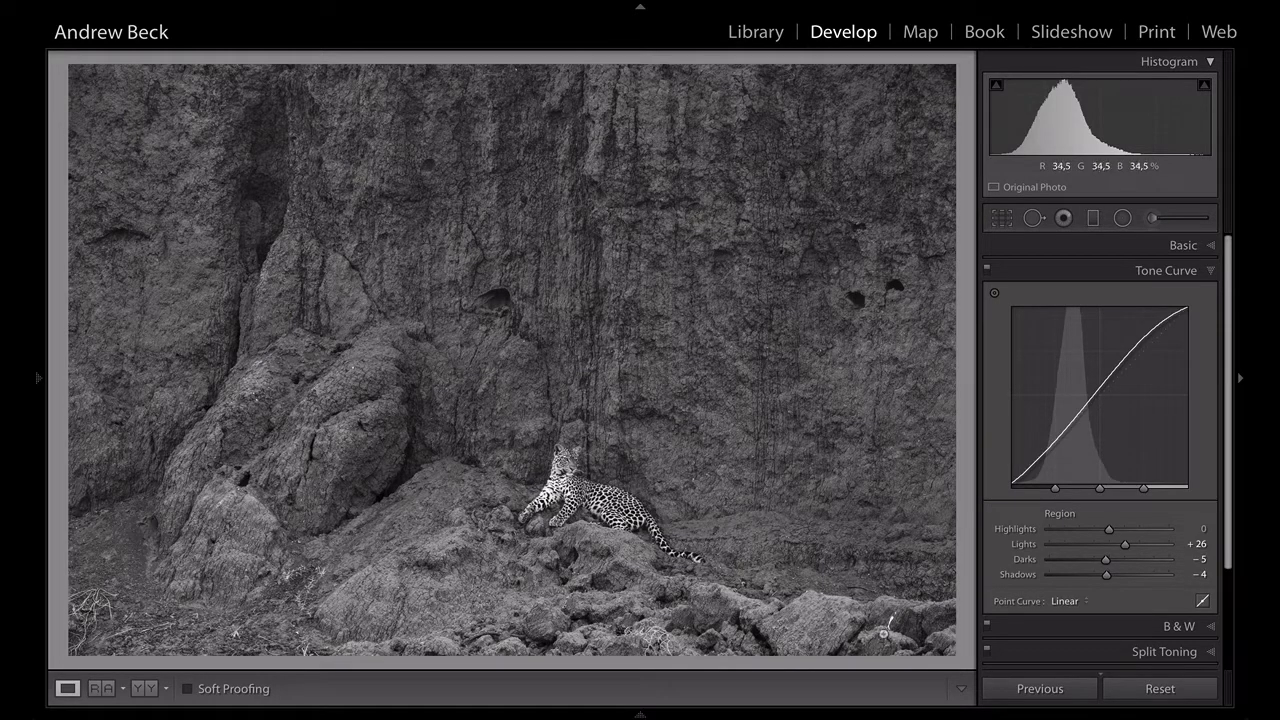
- Crop the photo slightly tighter at its original aspect ratio, placing the leopard just below the lower third line
left_click(1002, 220)
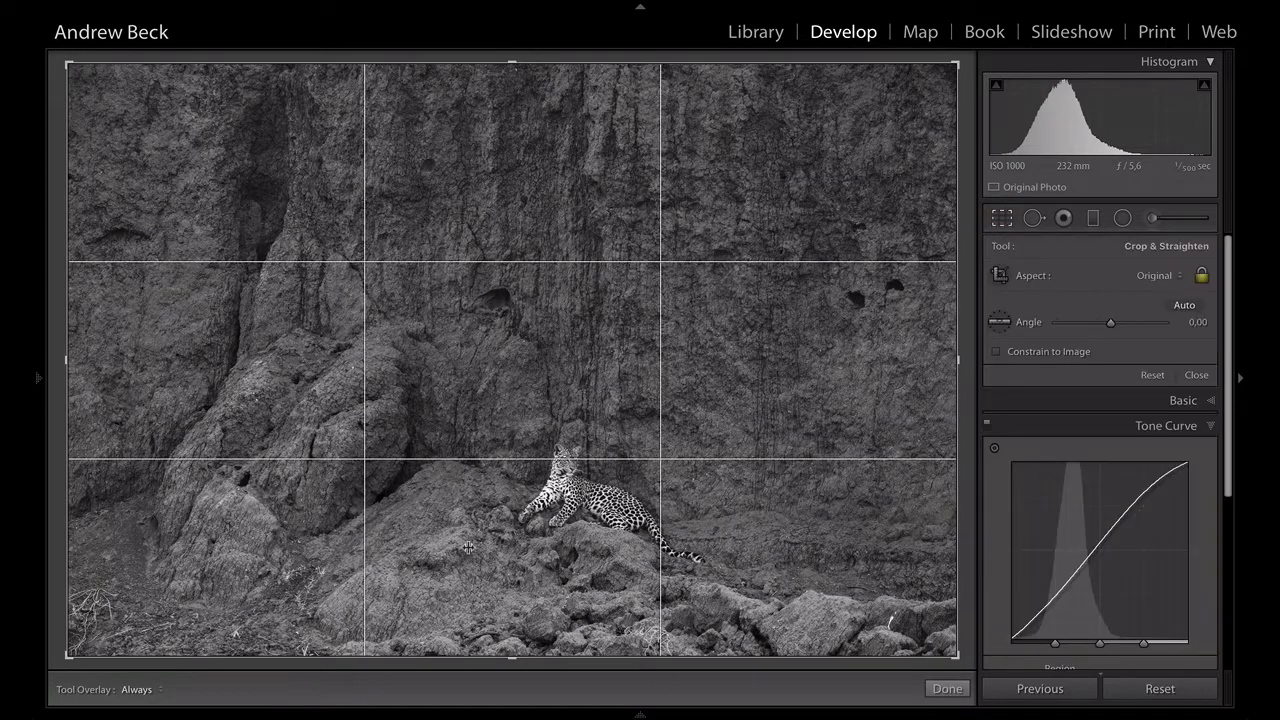
left_click_drag(68, 652, 94, 637)
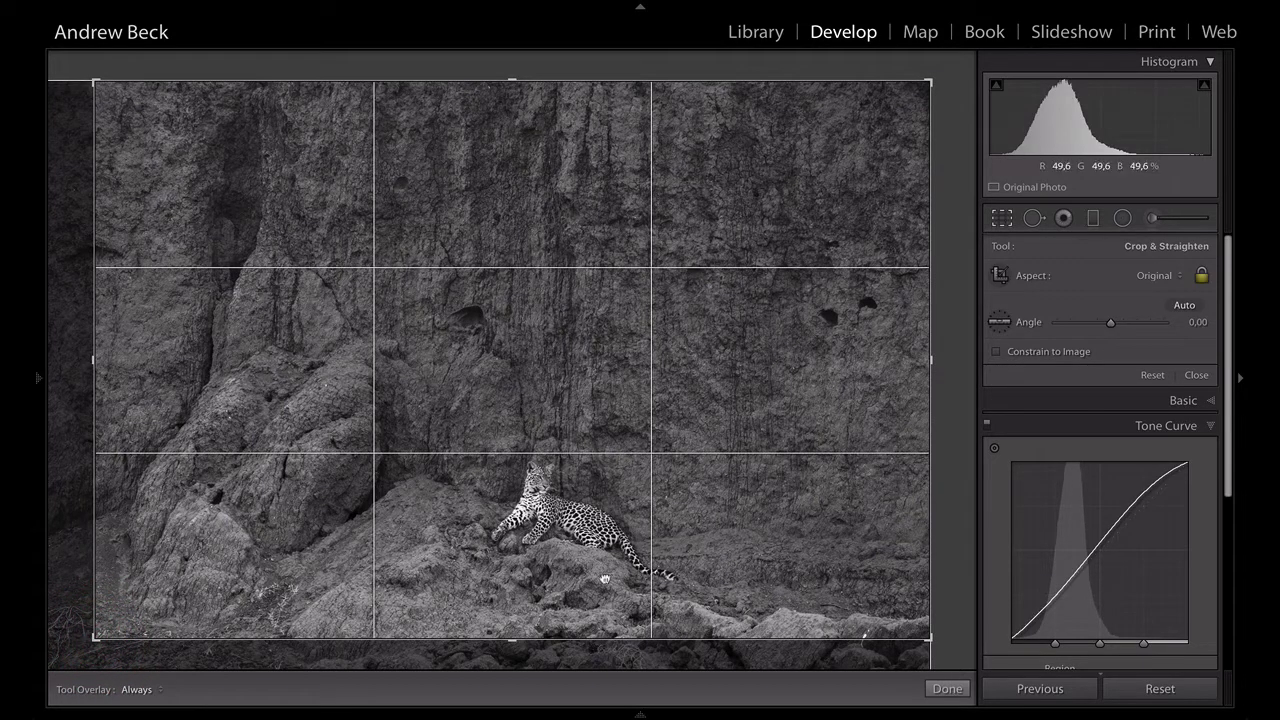
left_click_drag(606, 578, 603, 572)
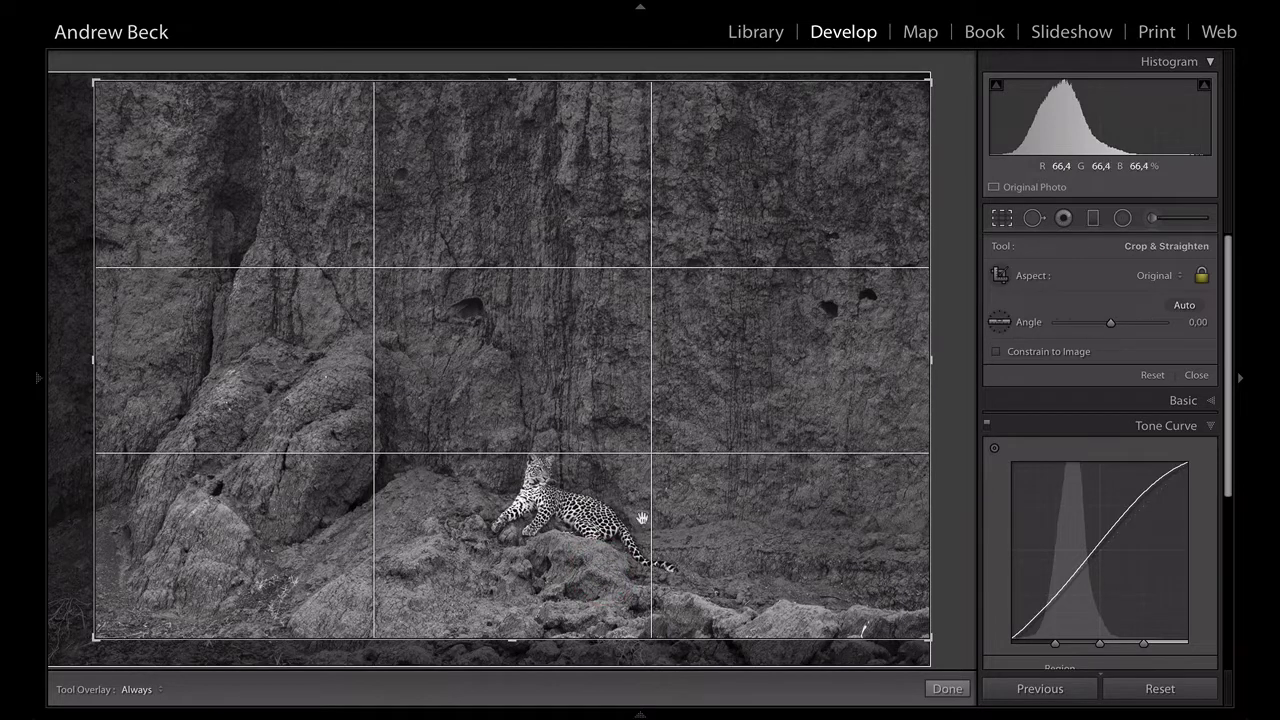
left_click(541, 544)
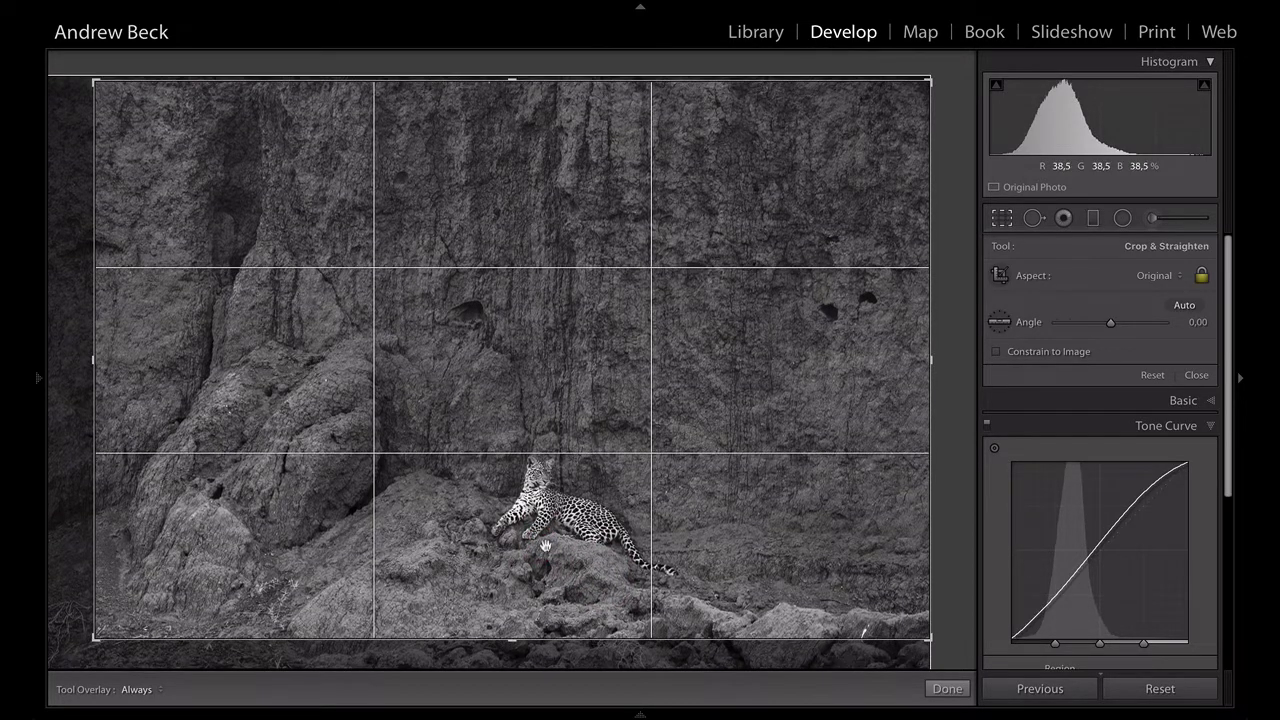
left_click(550, 431)
key("Return")
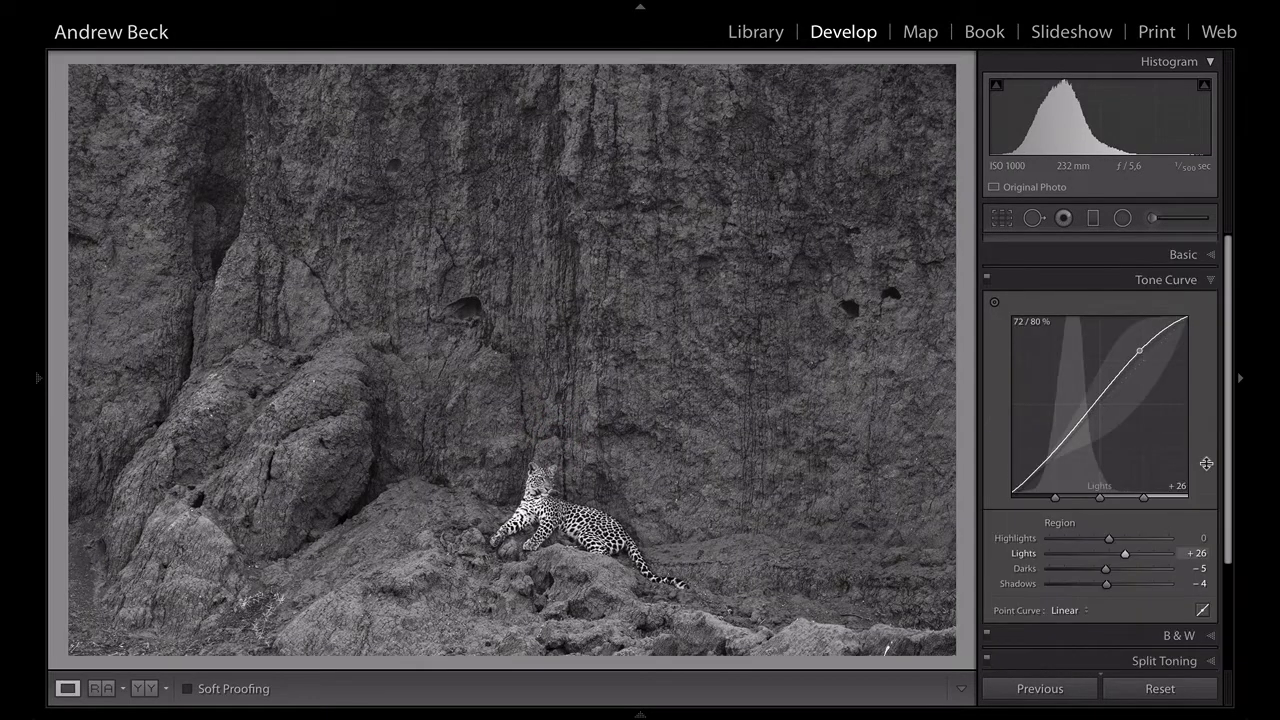
- Adjust the Black & White Mix by setting Orange to -23 and Yellow to +36
scroll(1208, 470, "down", 5)
left_click(1178, 510)
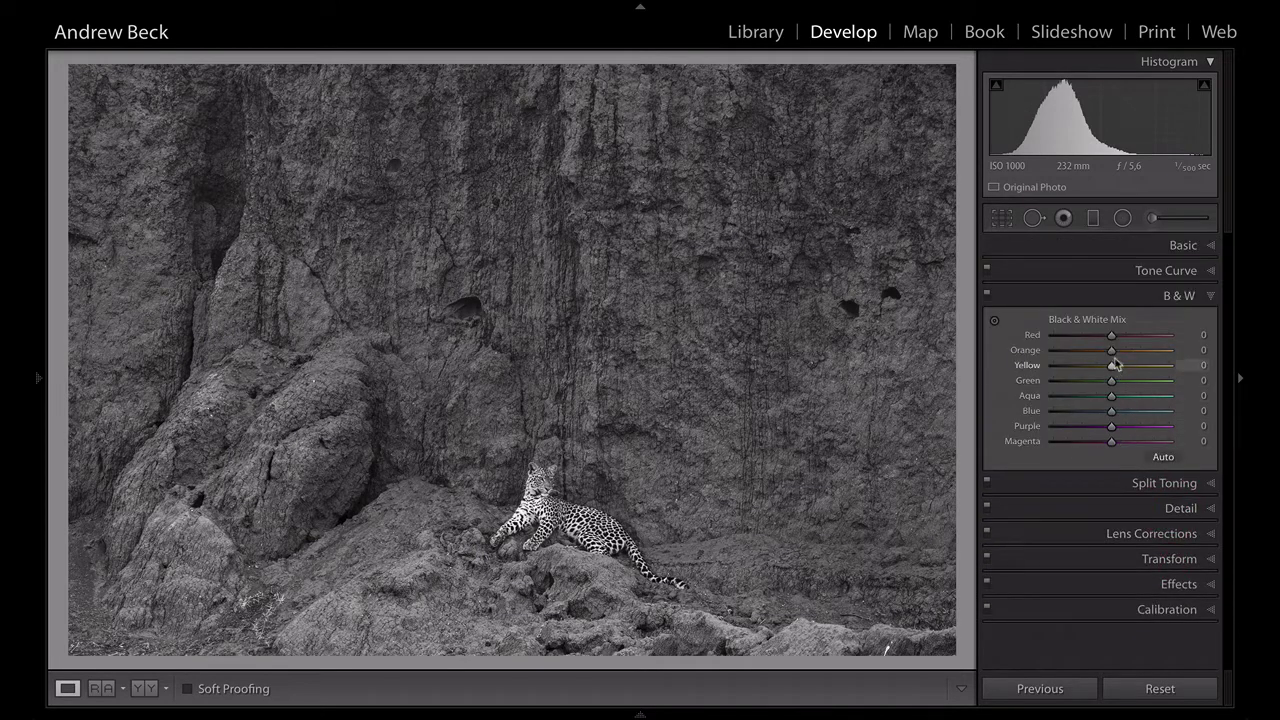
key("v")
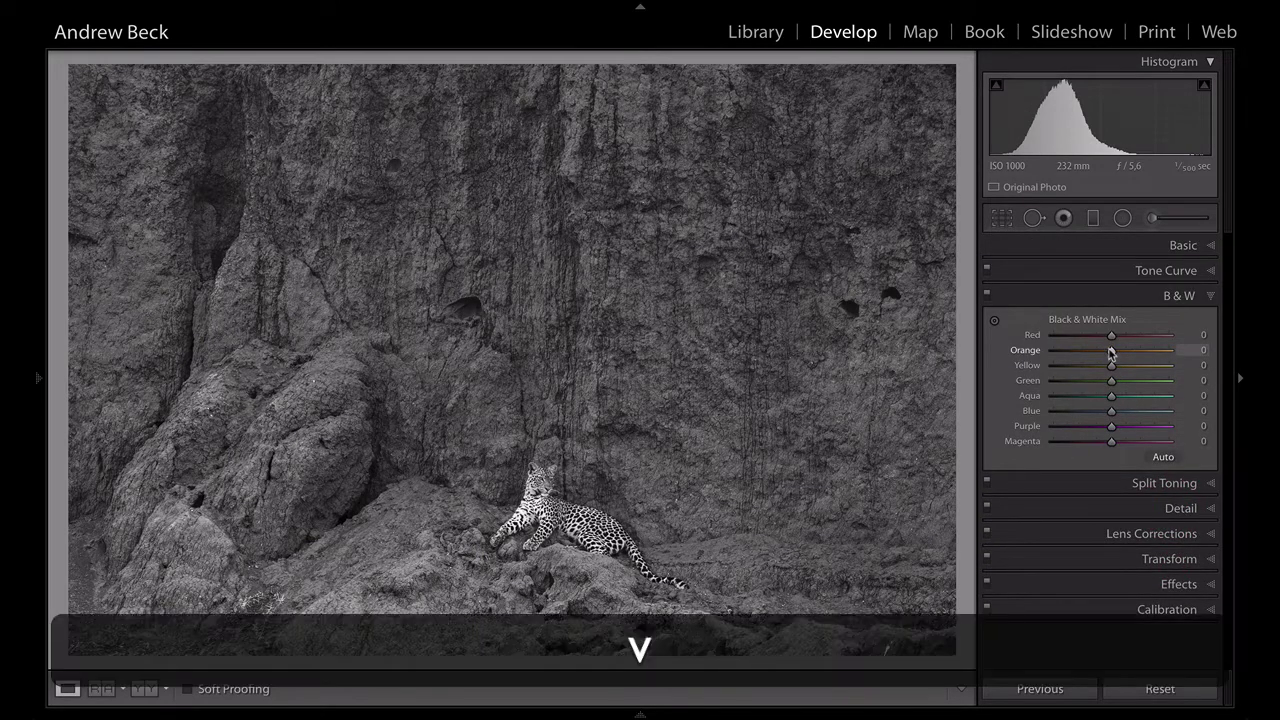
key("v")
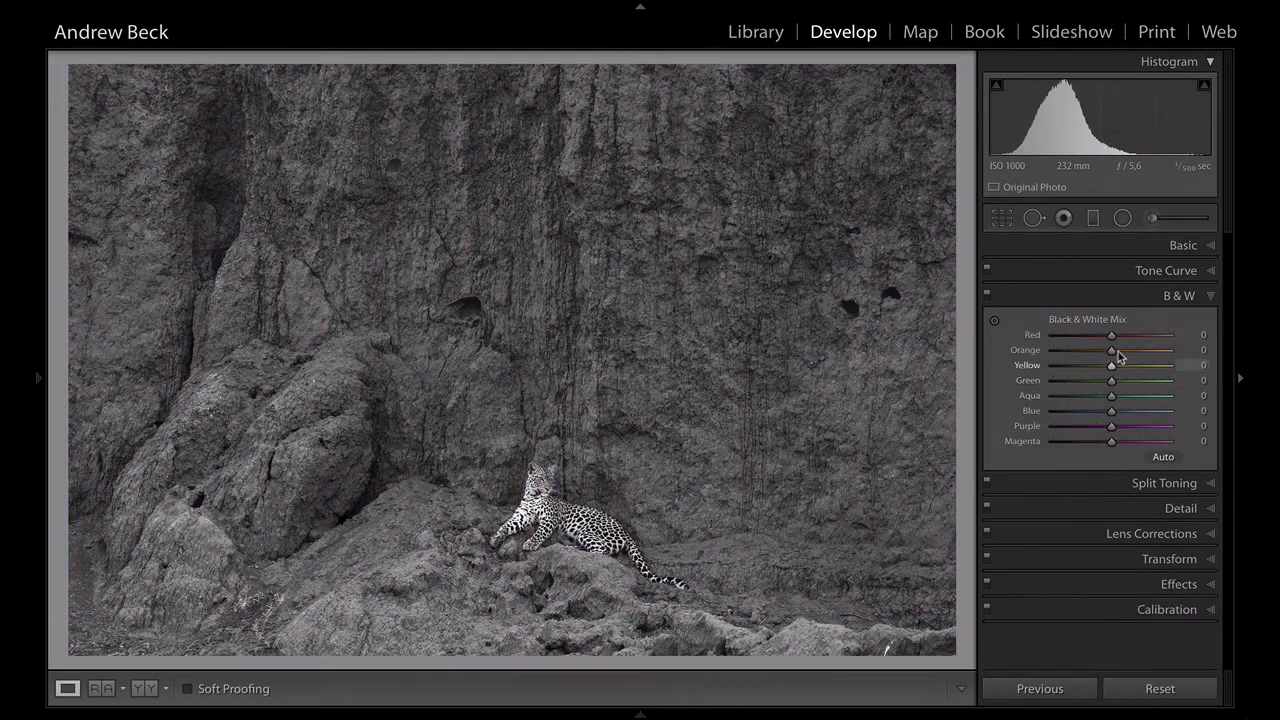
mouse_move(1111, 351)
left_mouse_down()
mouse_move(1068, 352)
mouse_move(1137, 356)
mouse_move(1072, 353)
mouse_move(1124, 355)
mouse_move(1054, 369)
mouse_move(1143, 366)
mouse_move(1099, 369)
mouse_move(1135, 368)
mouse_move(1098, 352)
left_mouse_up()
double_click(1098, 352)
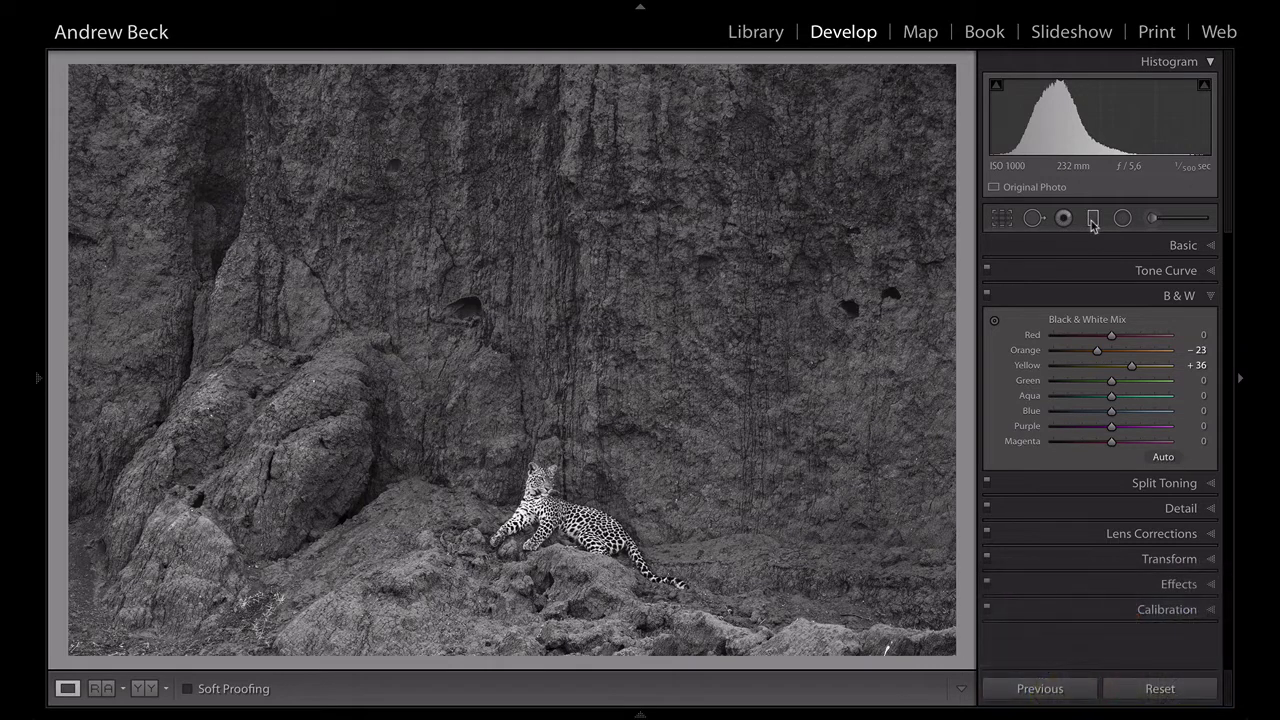
- Set the sharpening Masking to 77 while previewing the mask, limiting sharpening mainly to the leopard and strong edges
left_click(1180, 513)
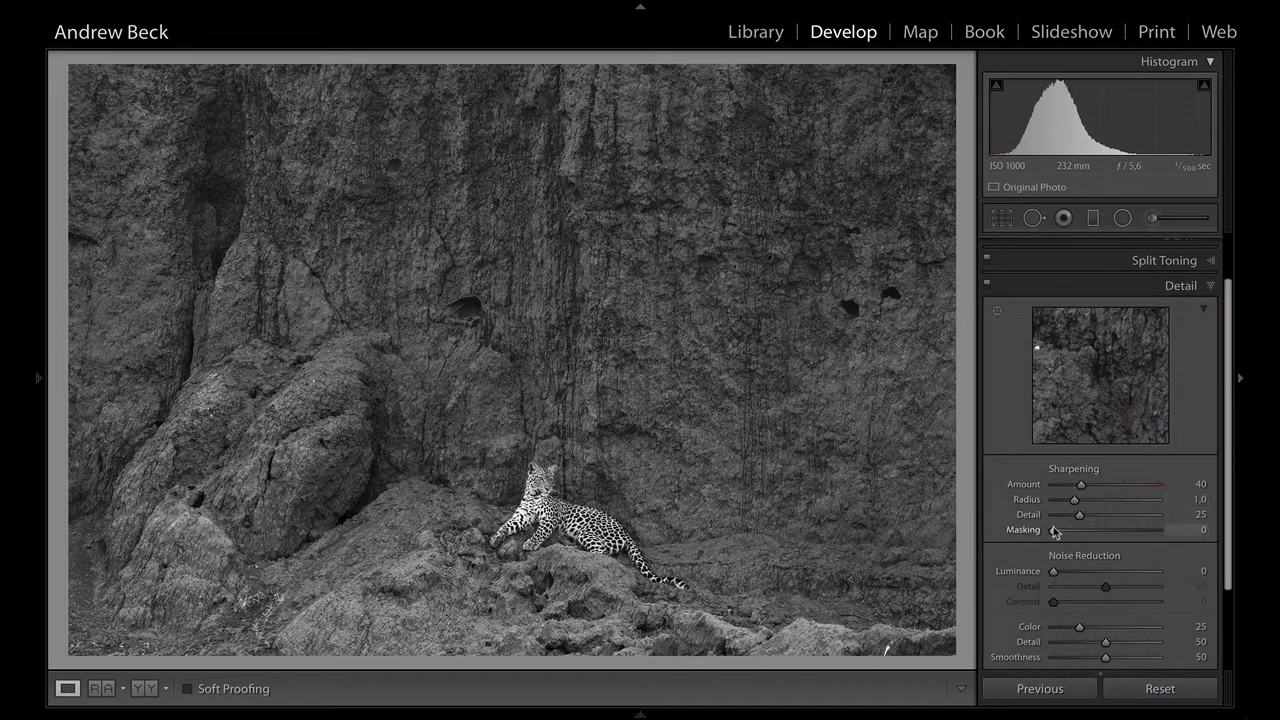
left_click_drag(1054, 531, 1142, 530)
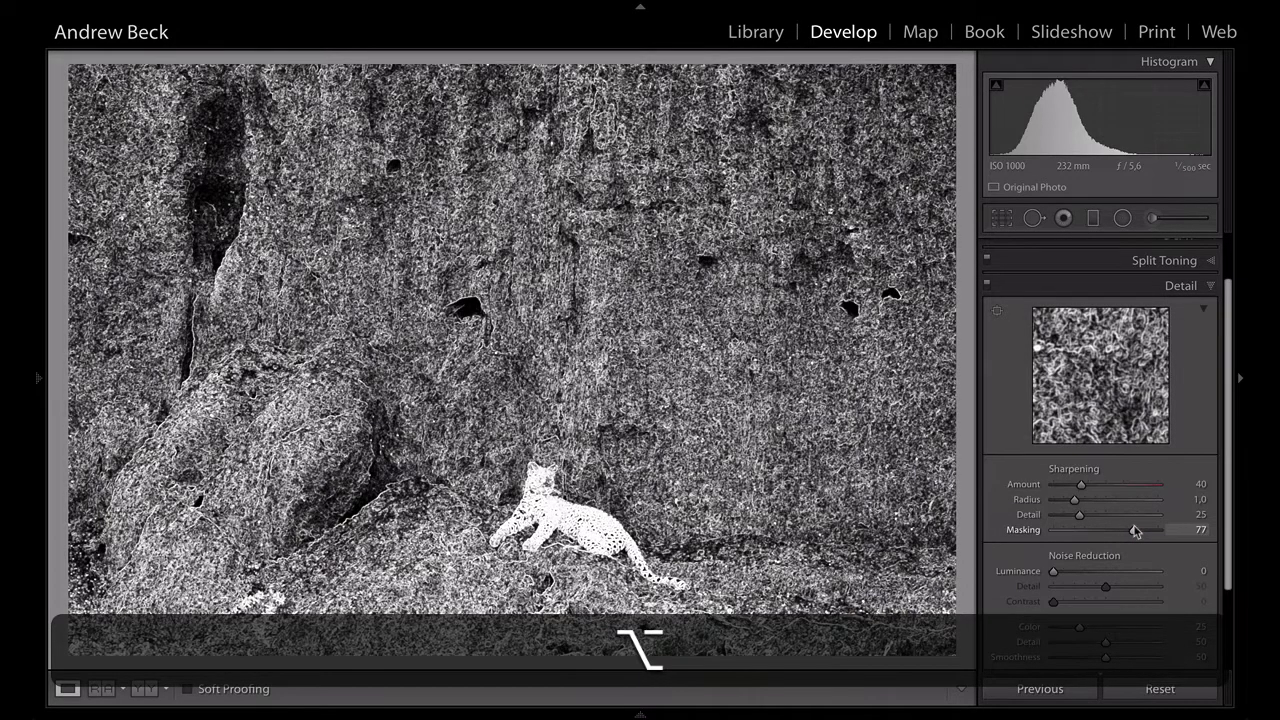
left_click_drag(1136, 531, 1143, 525)
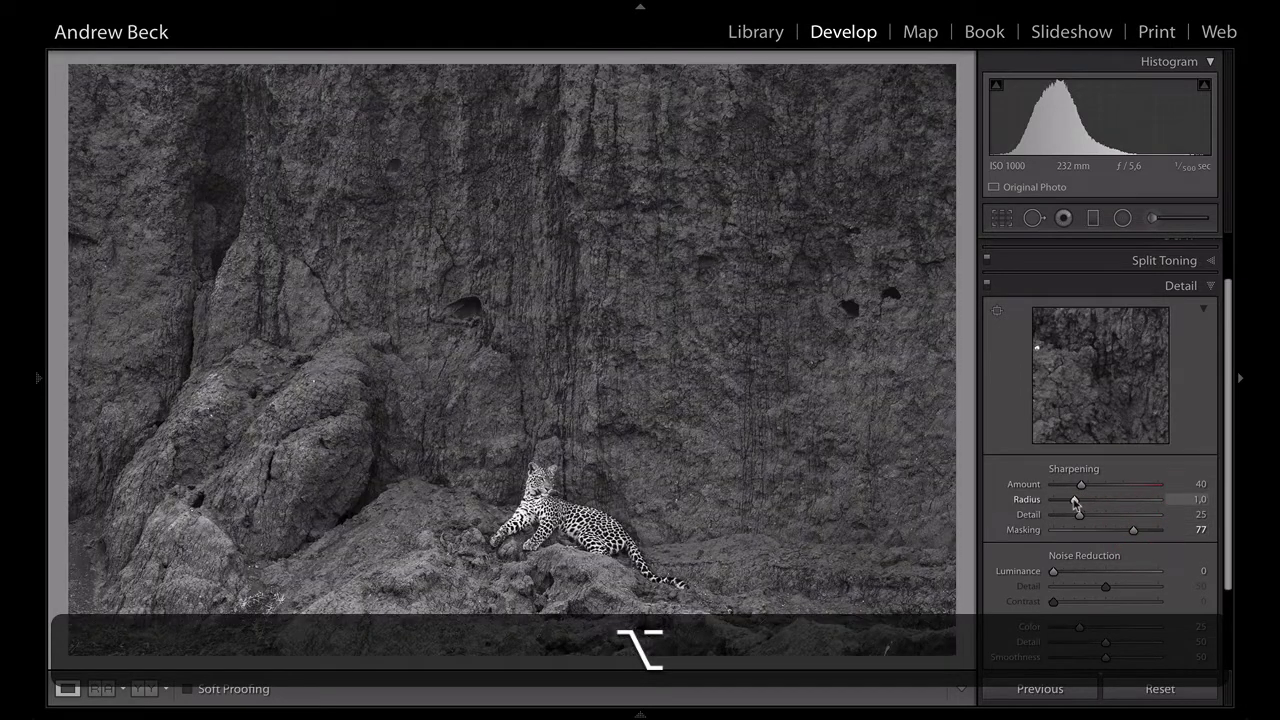
- Set the sharpening Radius to 1.2 and Amount to 64, and centre the detail preview on the leopard's face
left_click(1075, 500)
left_click_drag(1081, 485, 1092, 490)
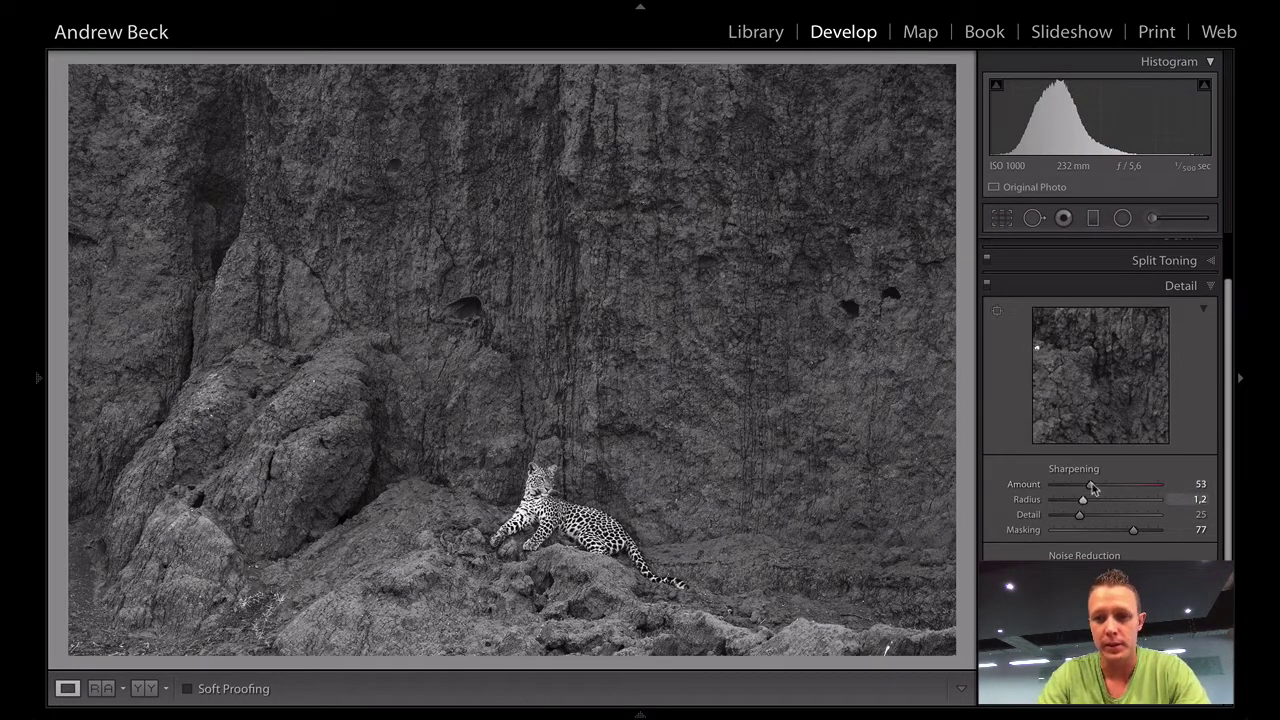
left_click_drag(1090, 484, 1097, 484)
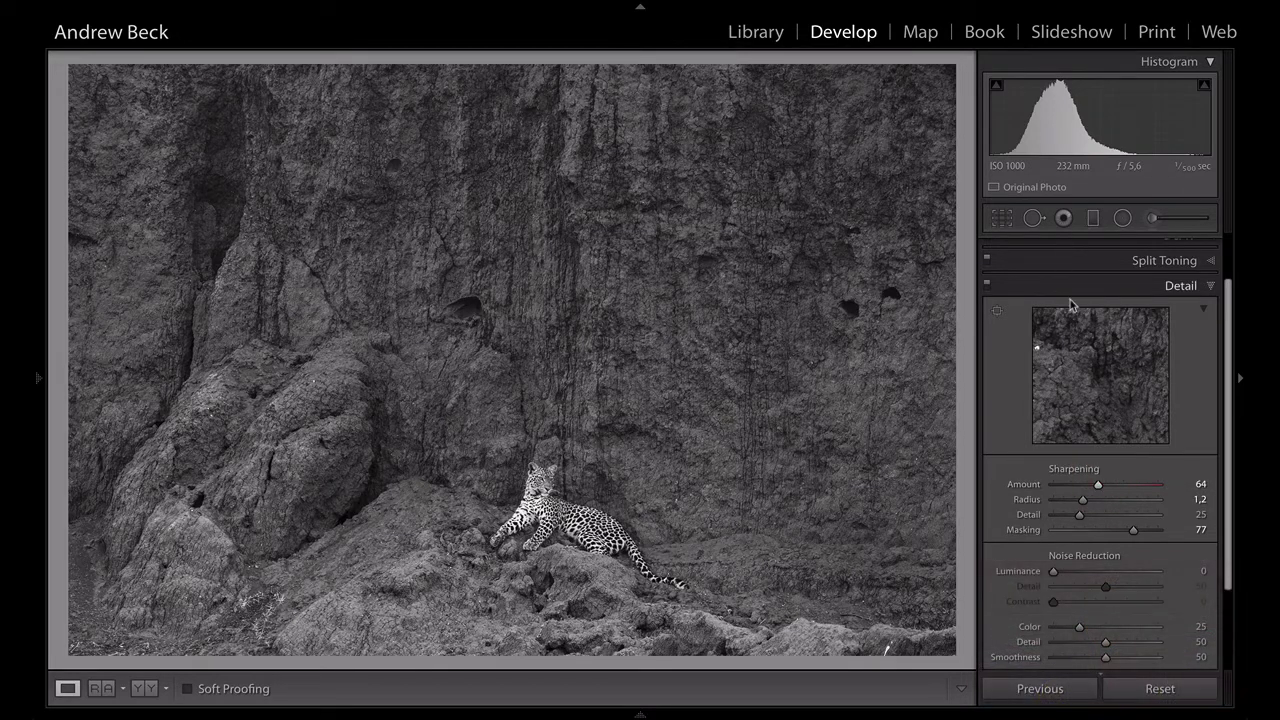
left_click(997, 313)
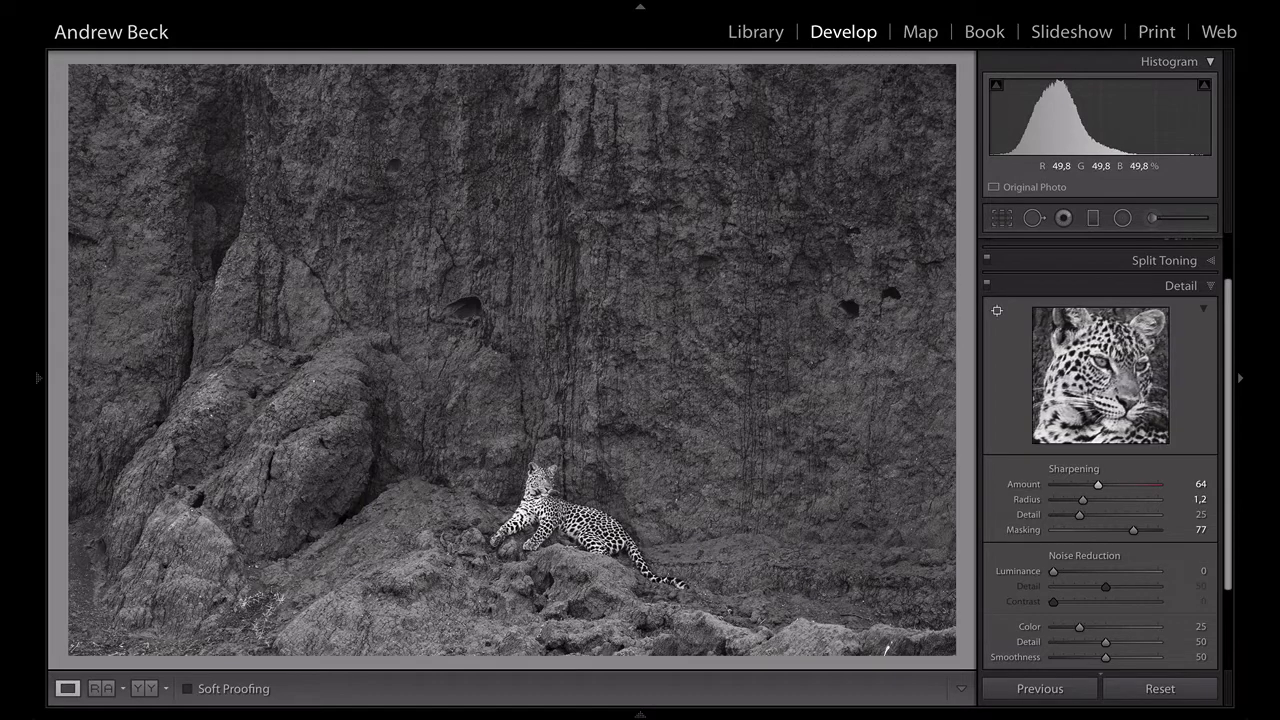
left_click(533, 476)
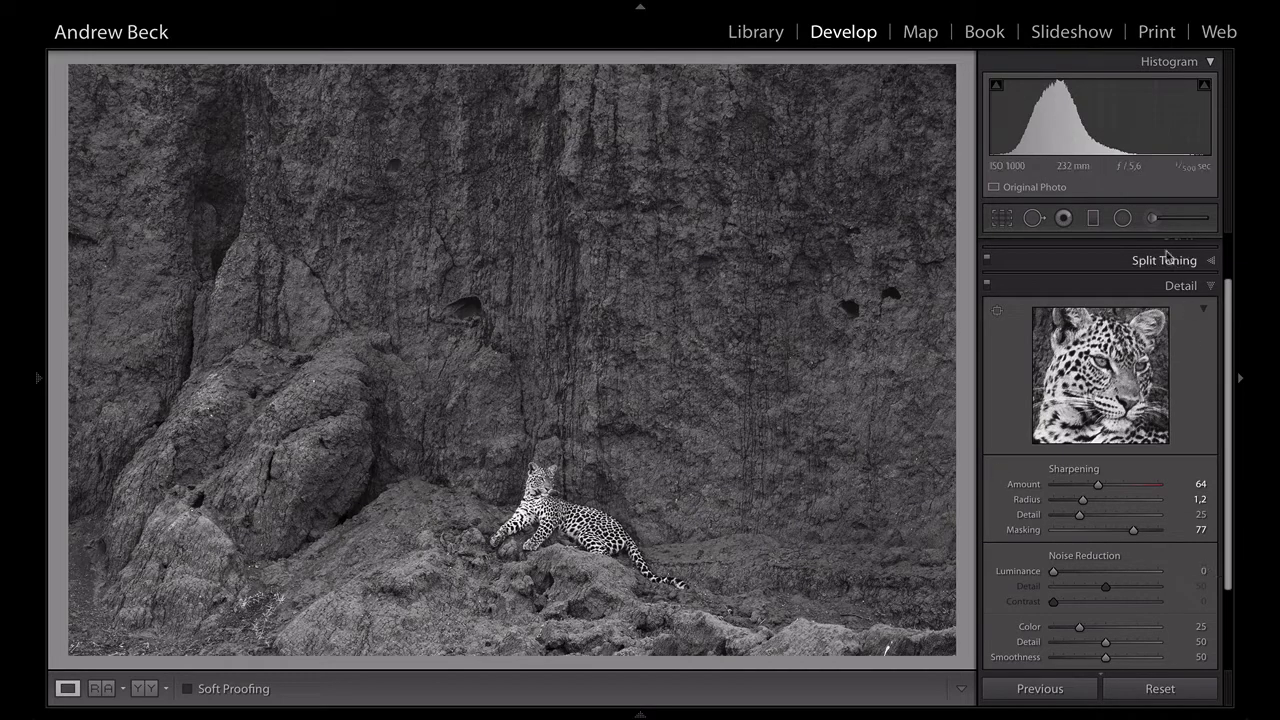
- Add a horizontal graduated filter over the rocky foreground below the leopard and reset all its effect values to zero
left_click(1094, 222)
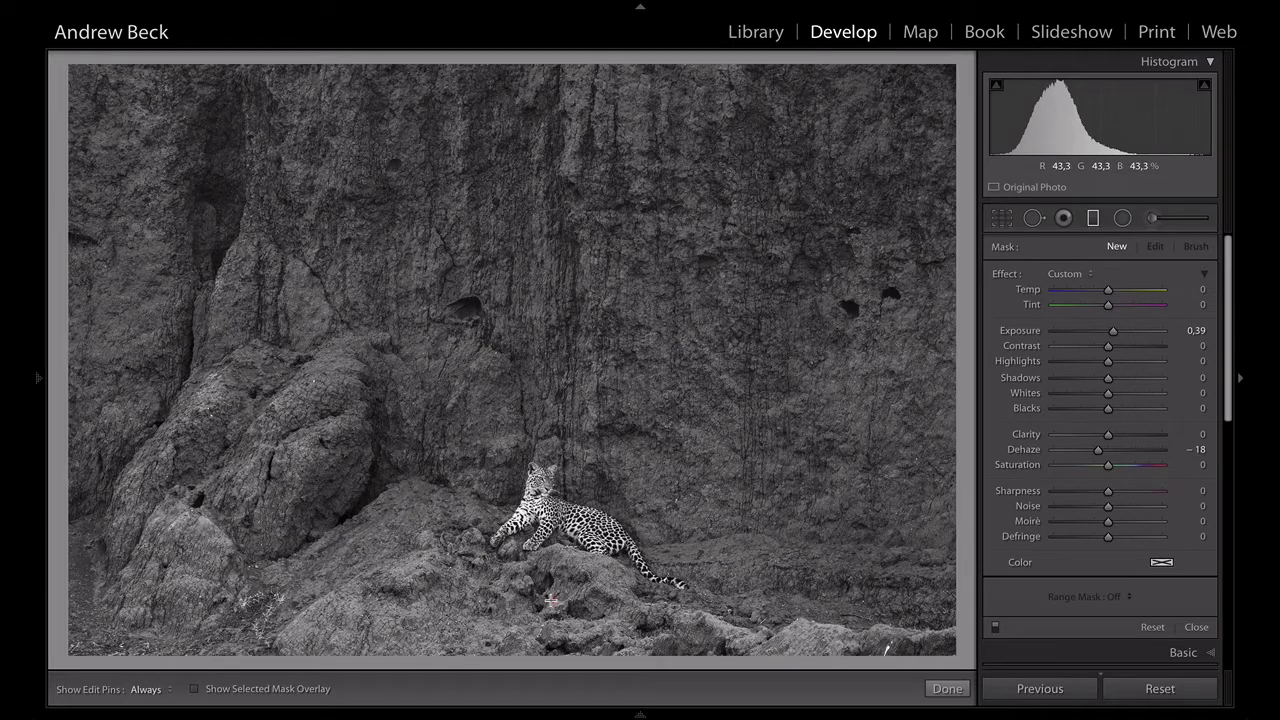
mouse_move(550, 574)
left_mouse_down()
mouse_move(548, 588)
mouse_move(548, 528)
mouse_move(551, 557)
left_mouse_up()
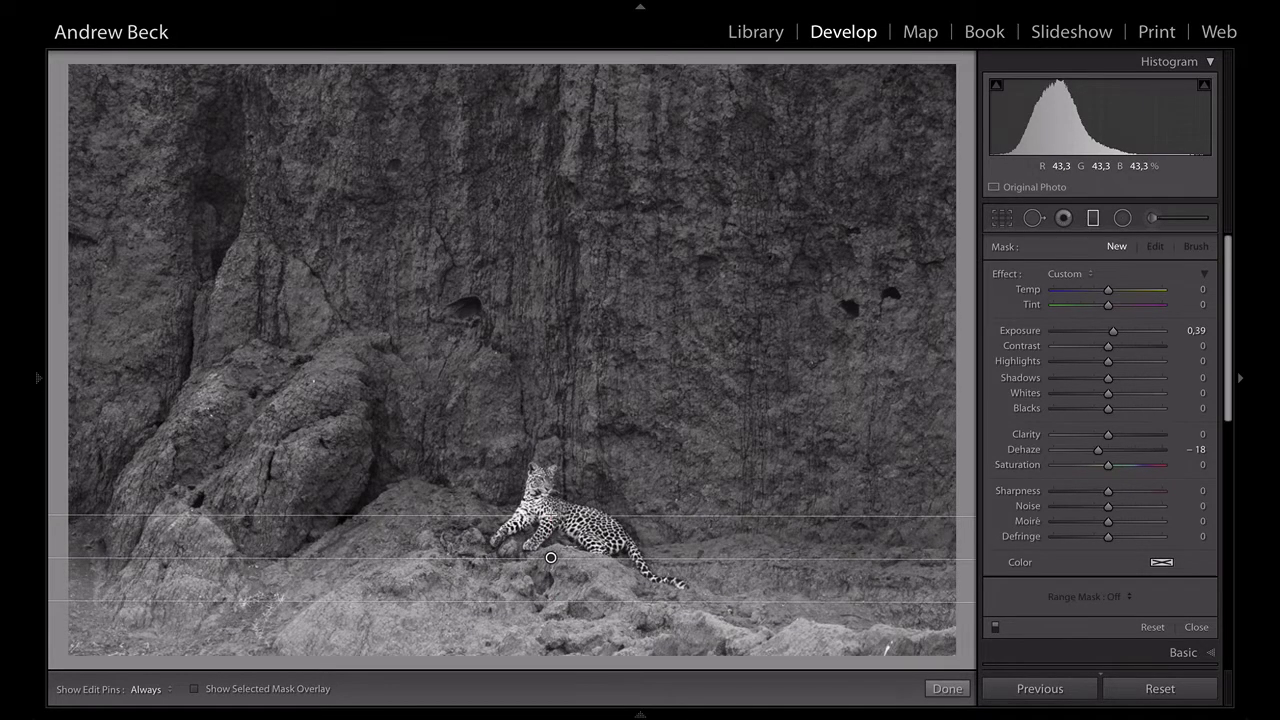
double_click(1007, 275)
- Widen the foreground graduated filter's transition by moving its lower line further down, checking coverage with the mask overlay
key("o")
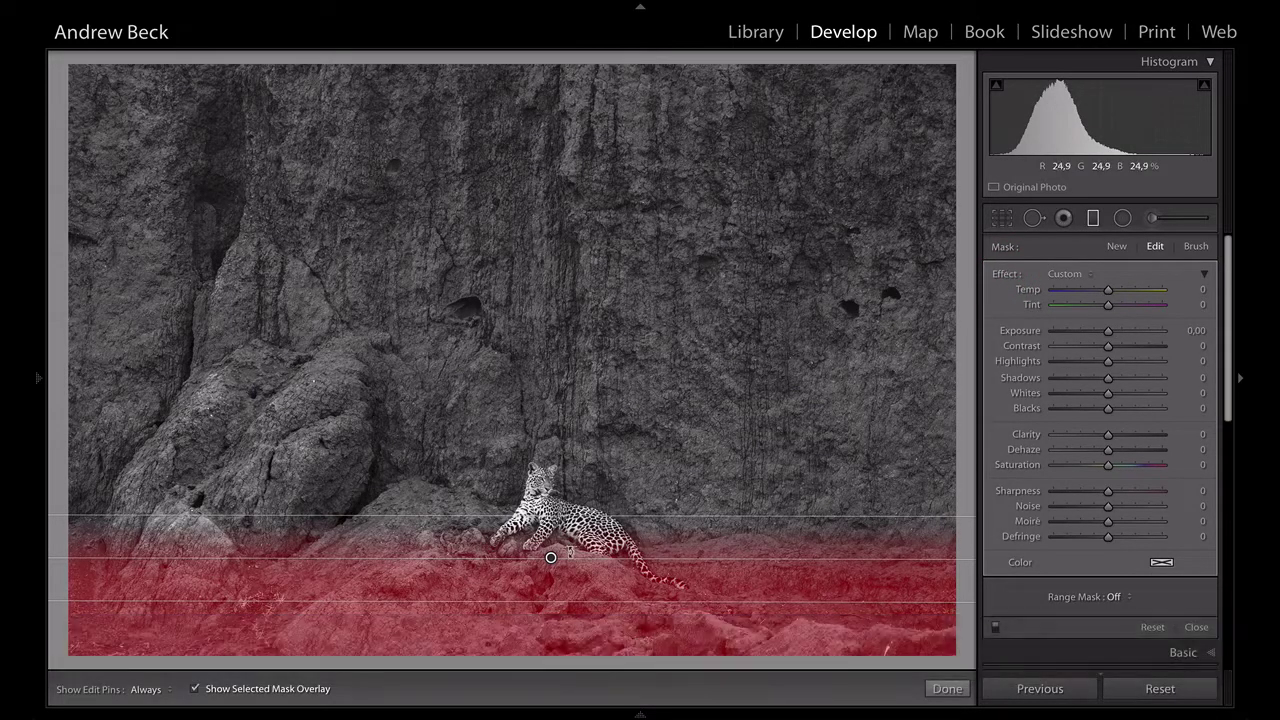
left_click_drag(533, 601, 534, 620)
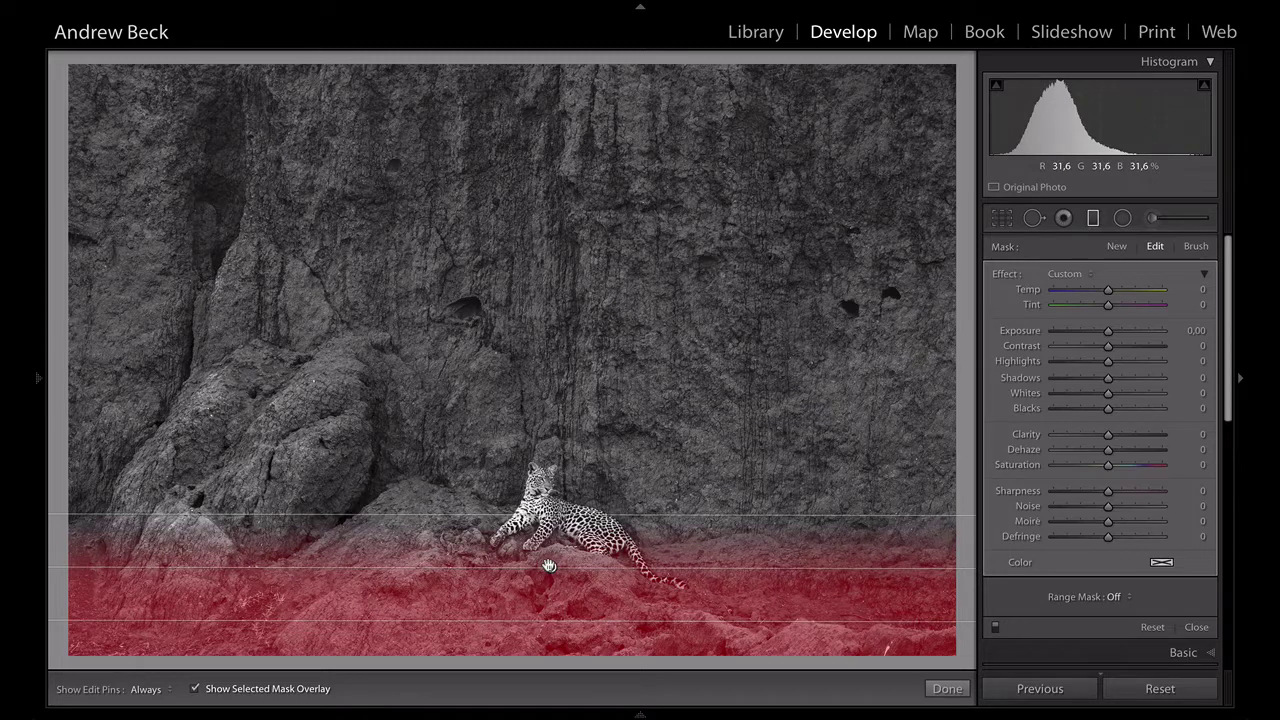
key("o")
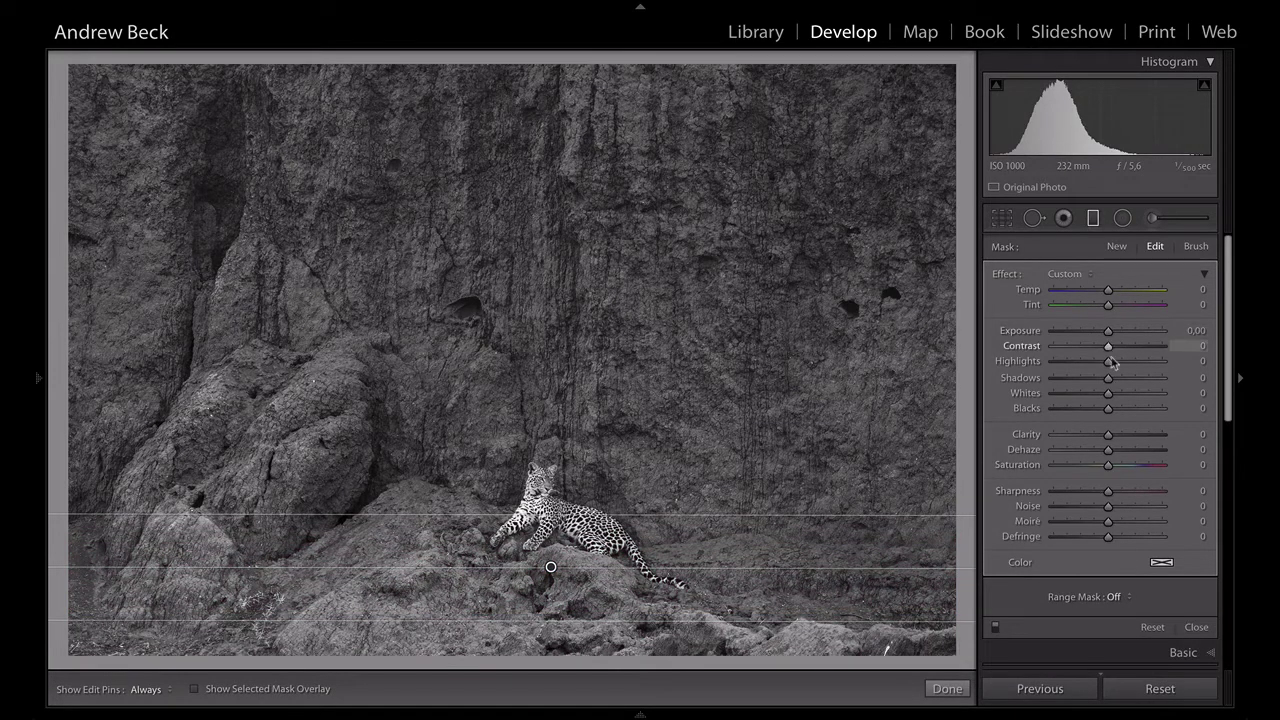
- Set the foreground filter's Exposure to -0.20 and Blacks to -5, and compare the photo with the filter off and on
left_click_drag(1109, 340, 1106, 341)
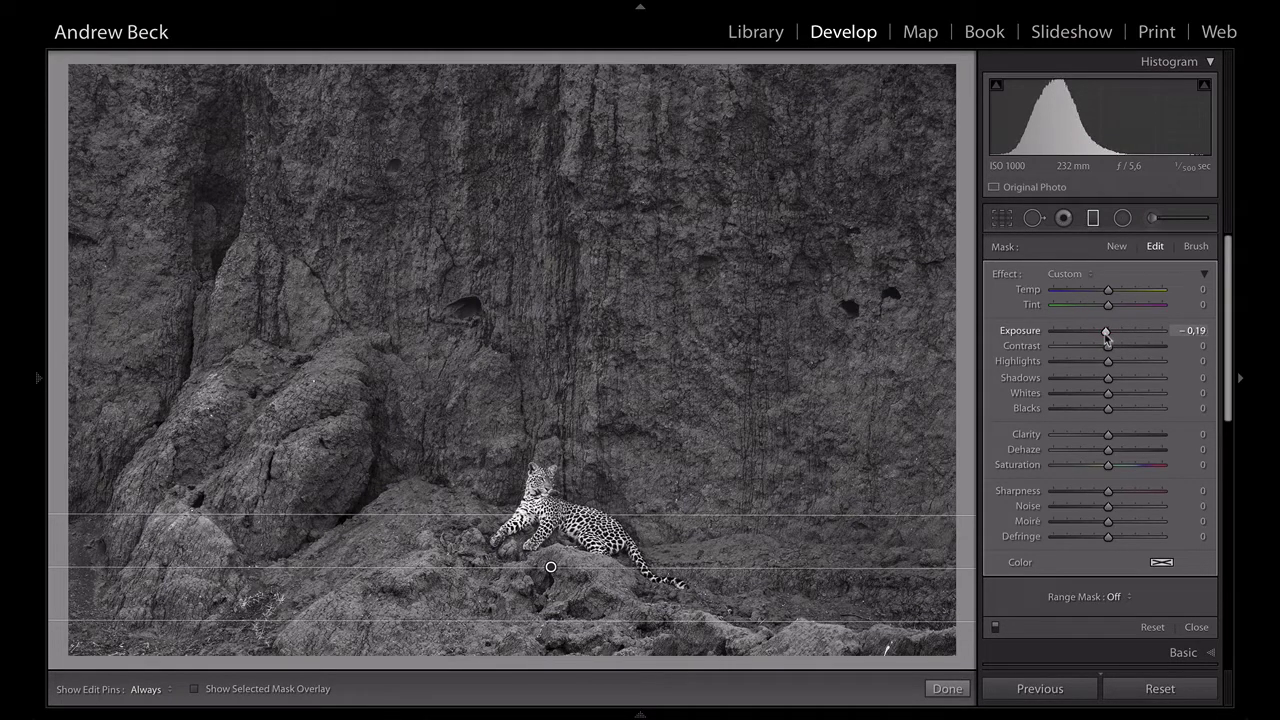
left_click_drag(1107, 340, 1106, 341)
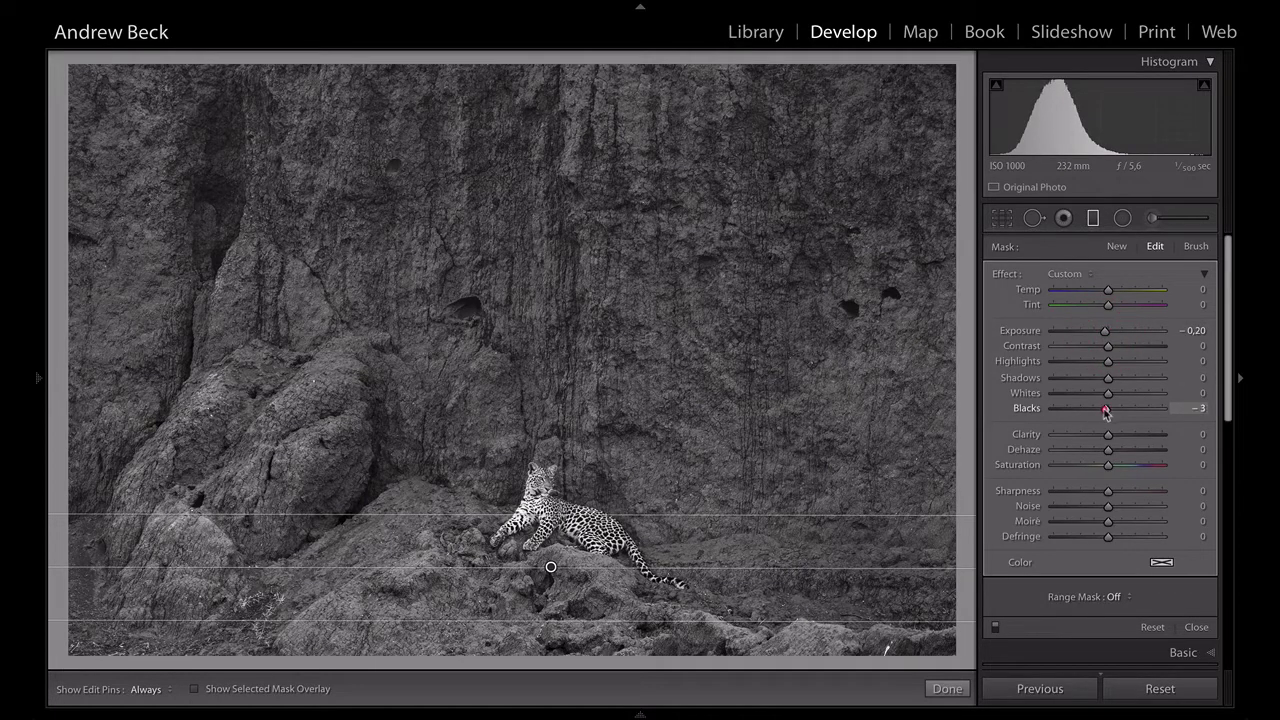
left_click_drag(1106, 410, 1108, 410)
left_click(995, 627)
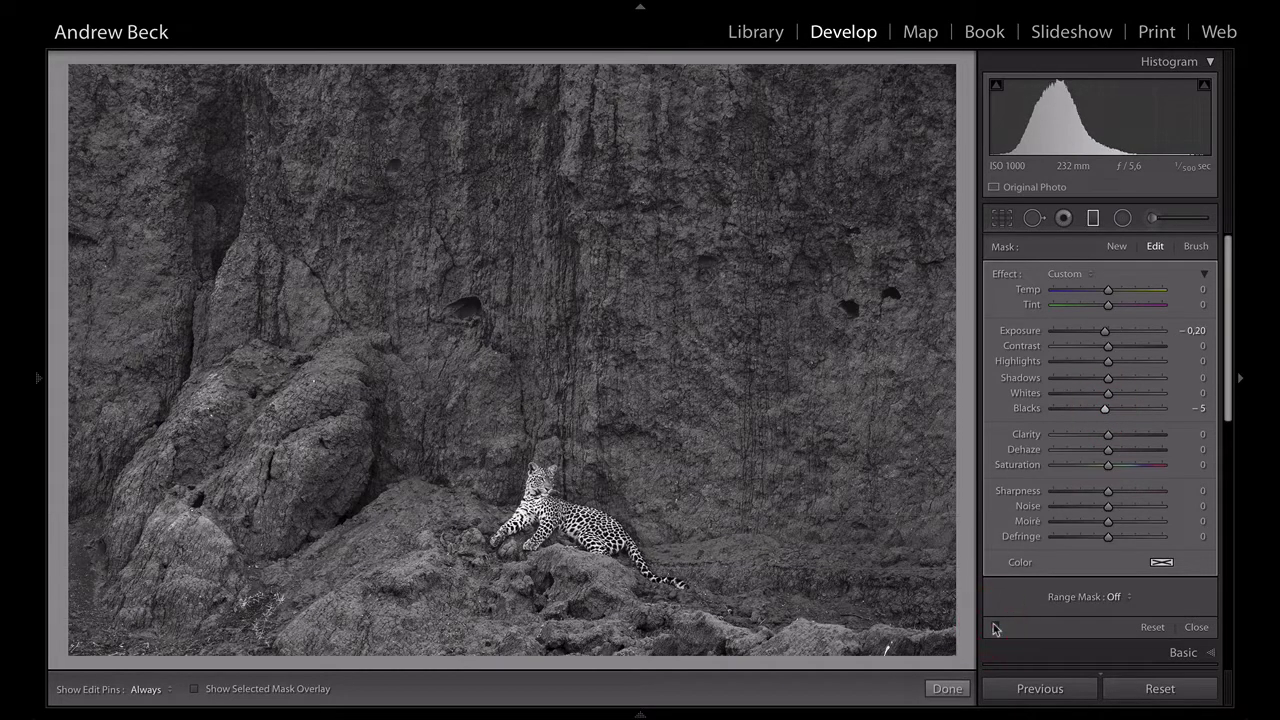
left_click(995, 627)
left_click(995, 627)
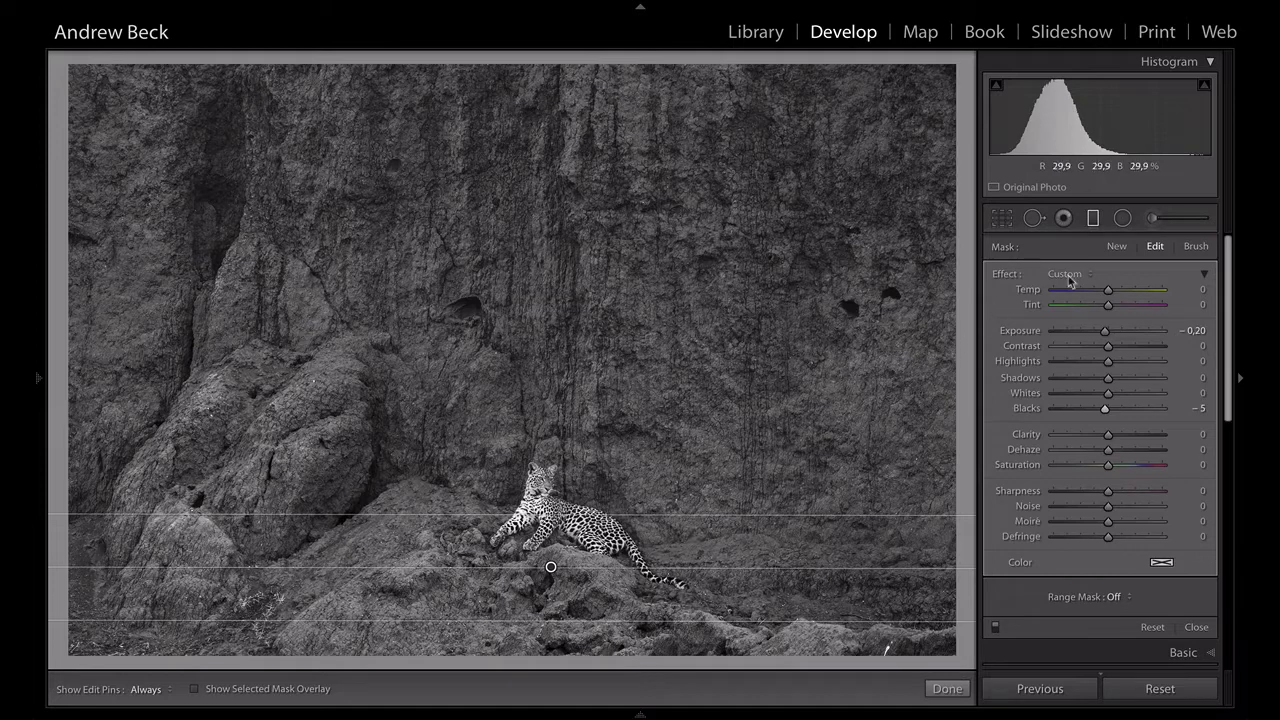
- Add a second horizontal graduated filter covering the upper rock wall, reset its effects to zero and check its mask overlay
left_click(1116, 246)
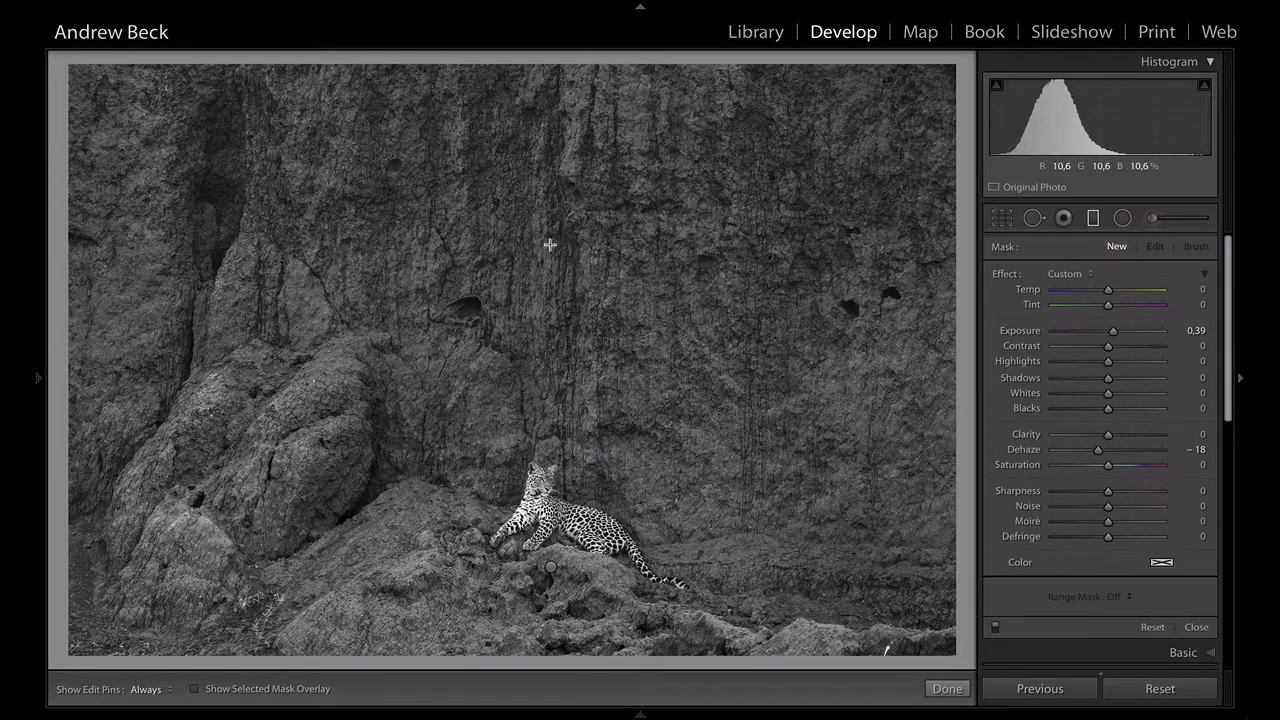
left_click_drag(551, 215, 551, 394)
key("o")
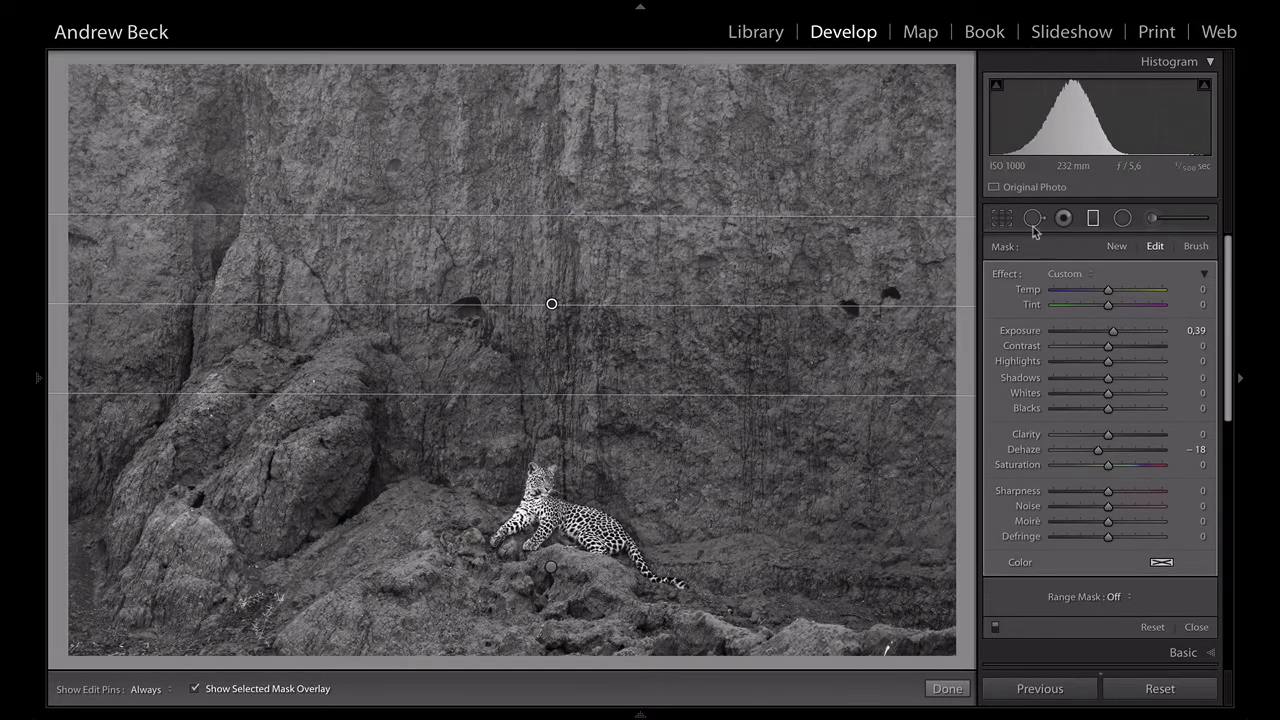
double_click(1006, 278)
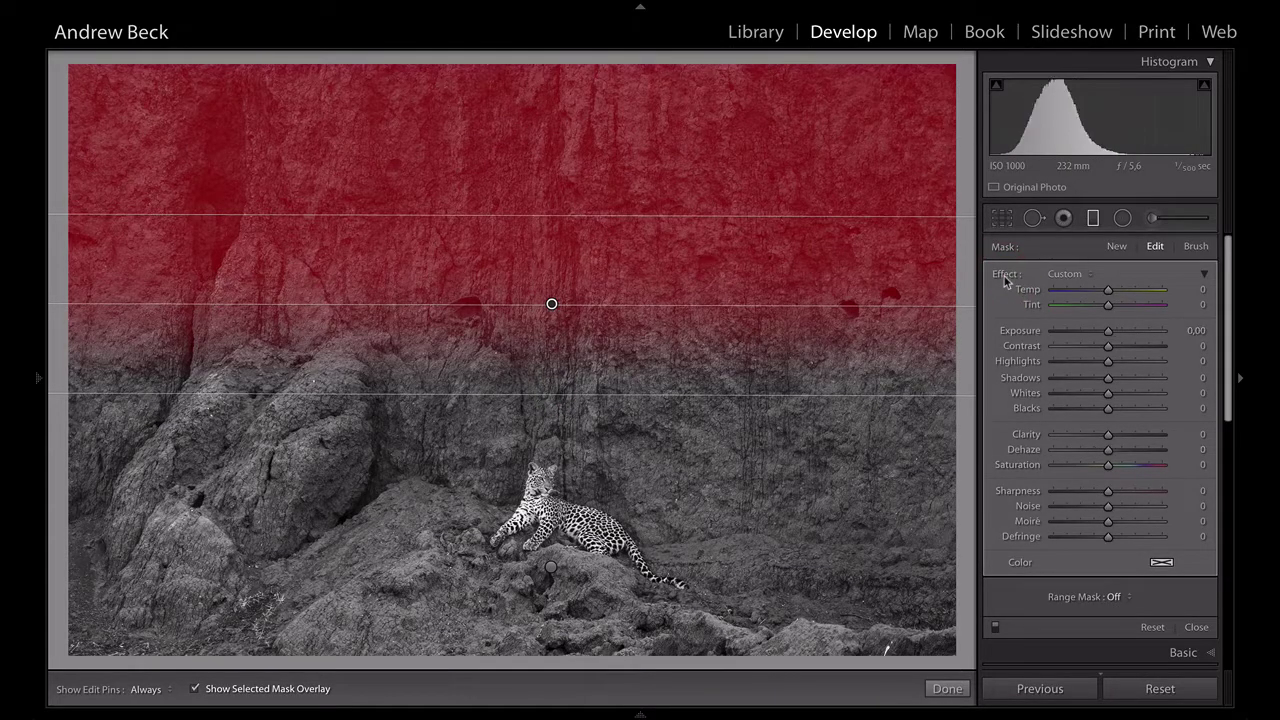
key("o")
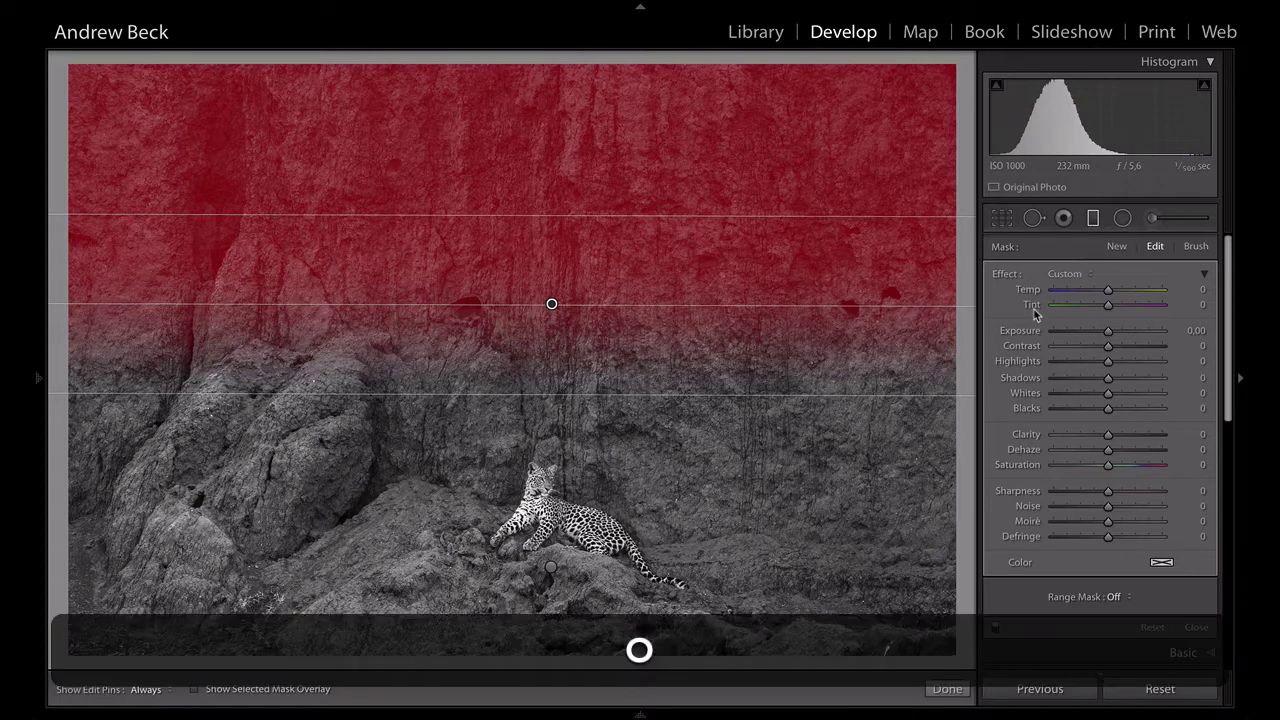
- Set the upper wall filter's Clarity to 21 and Blacks to -7, leaving Exposure at 0.00
left_click(1120, 436)
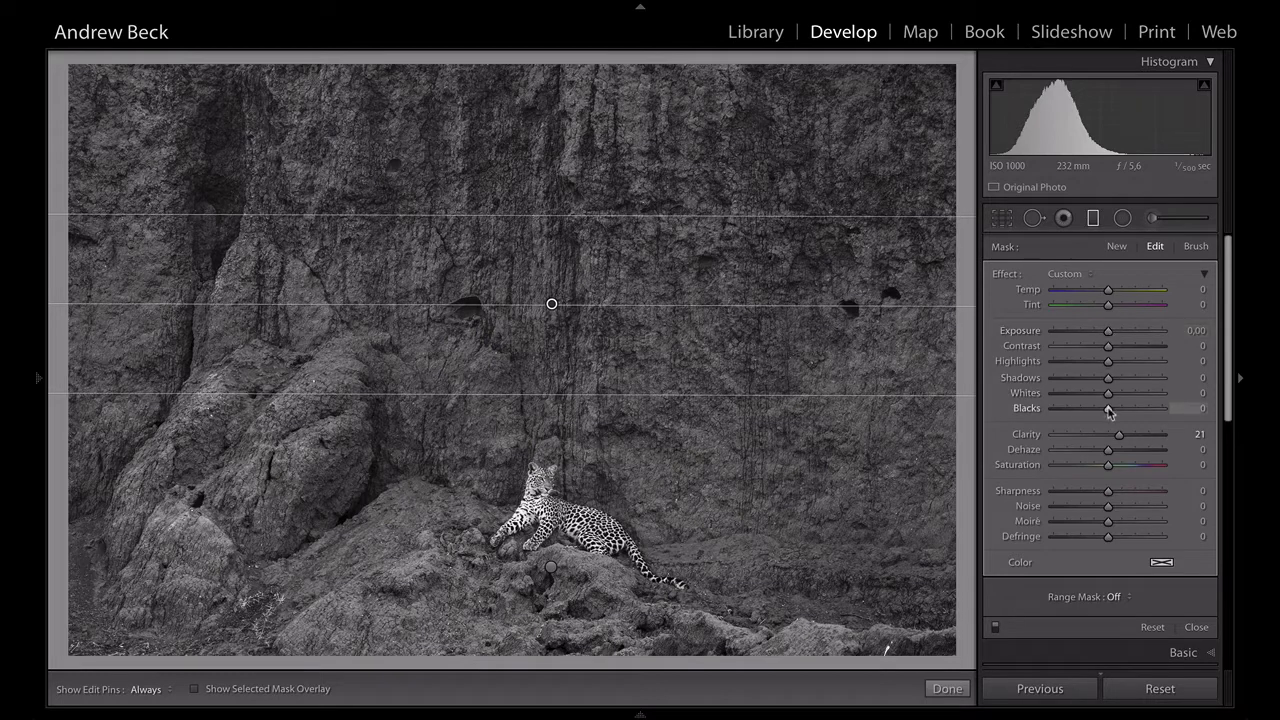
left_click_drag(1108, 409, 1104, 412)
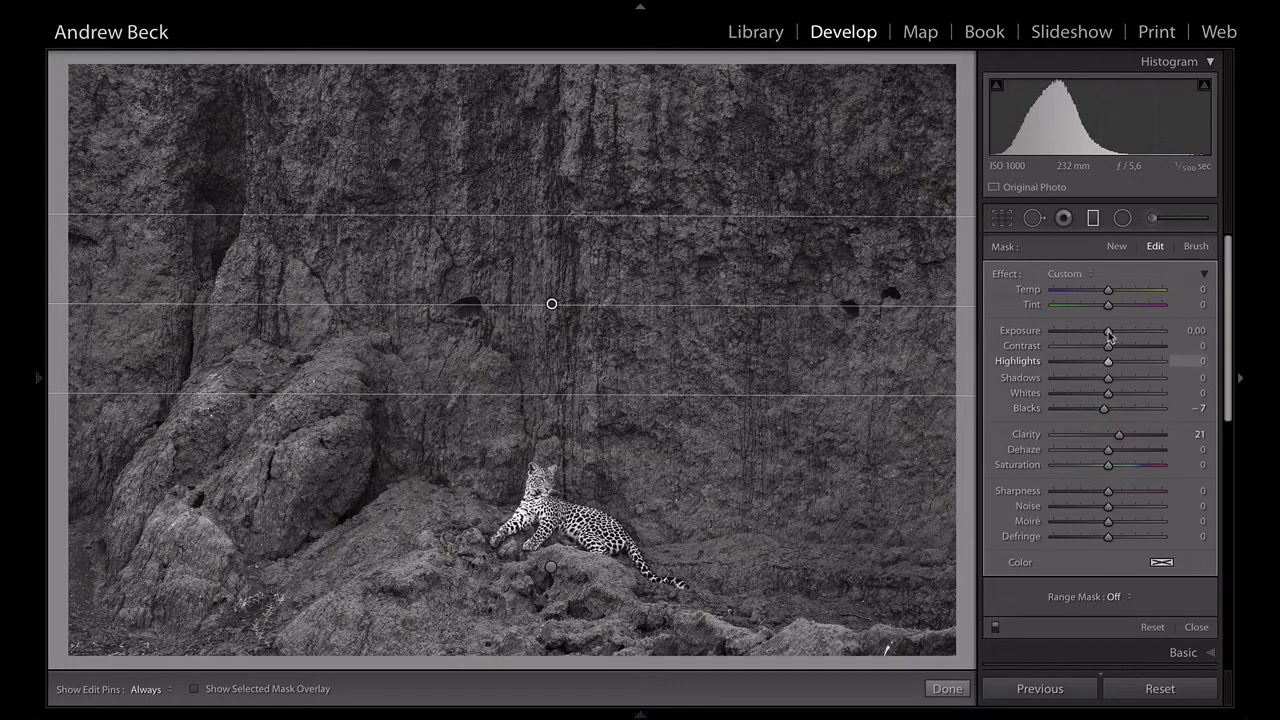
left_click_drag(1109, 337, 1109, 340)
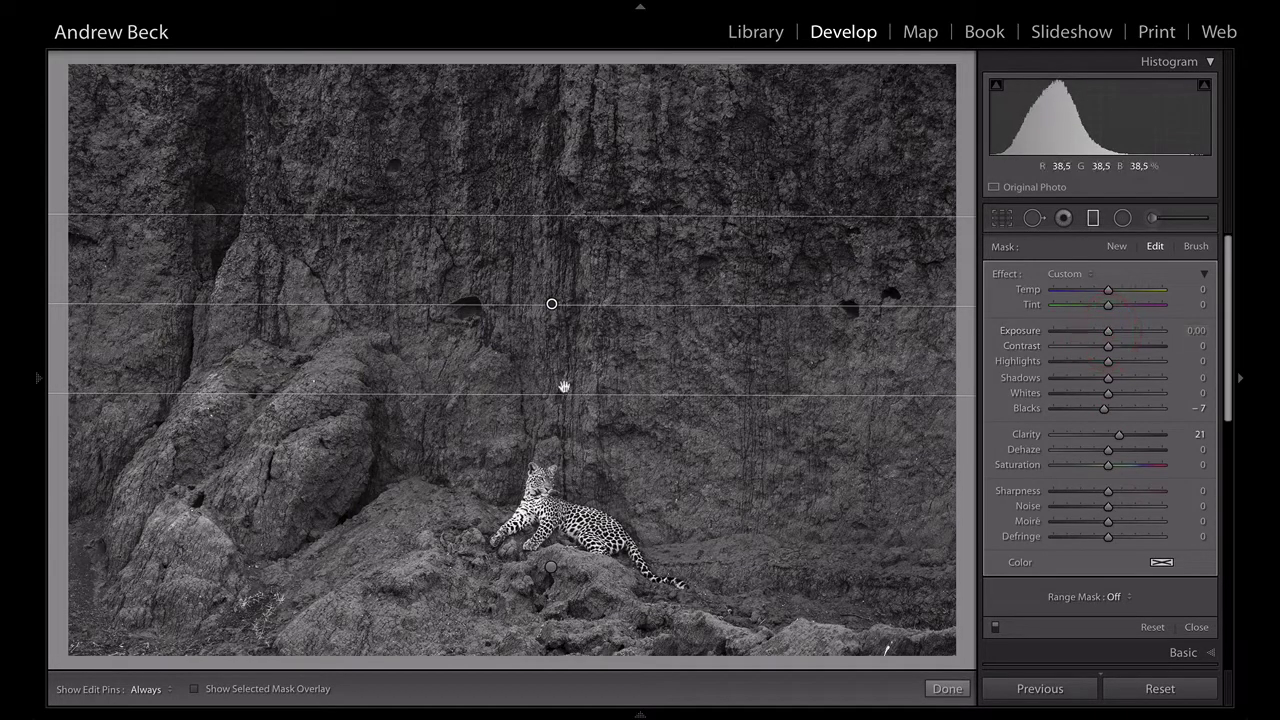
- Extend the upper filter's transition down to just above the leopard's head and compare the photo with the filters off and on
left_click_drag(562, 393, 562, 437)
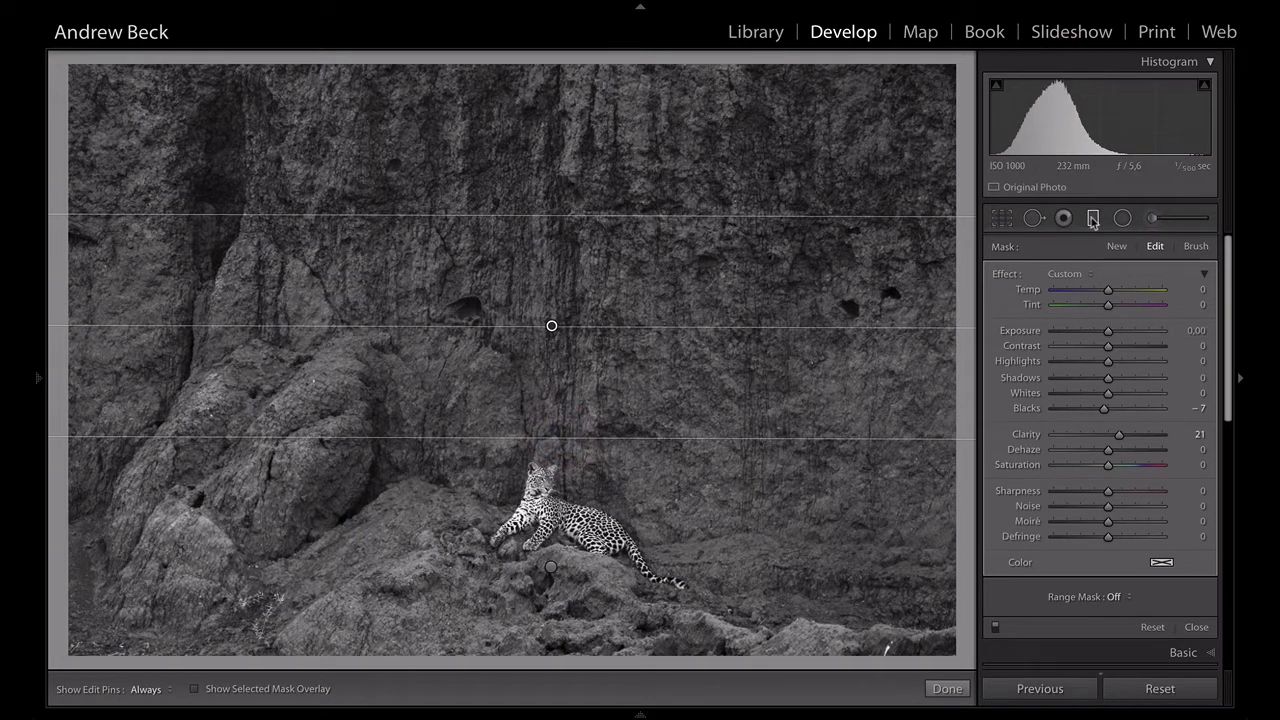
left_click(995, 627)
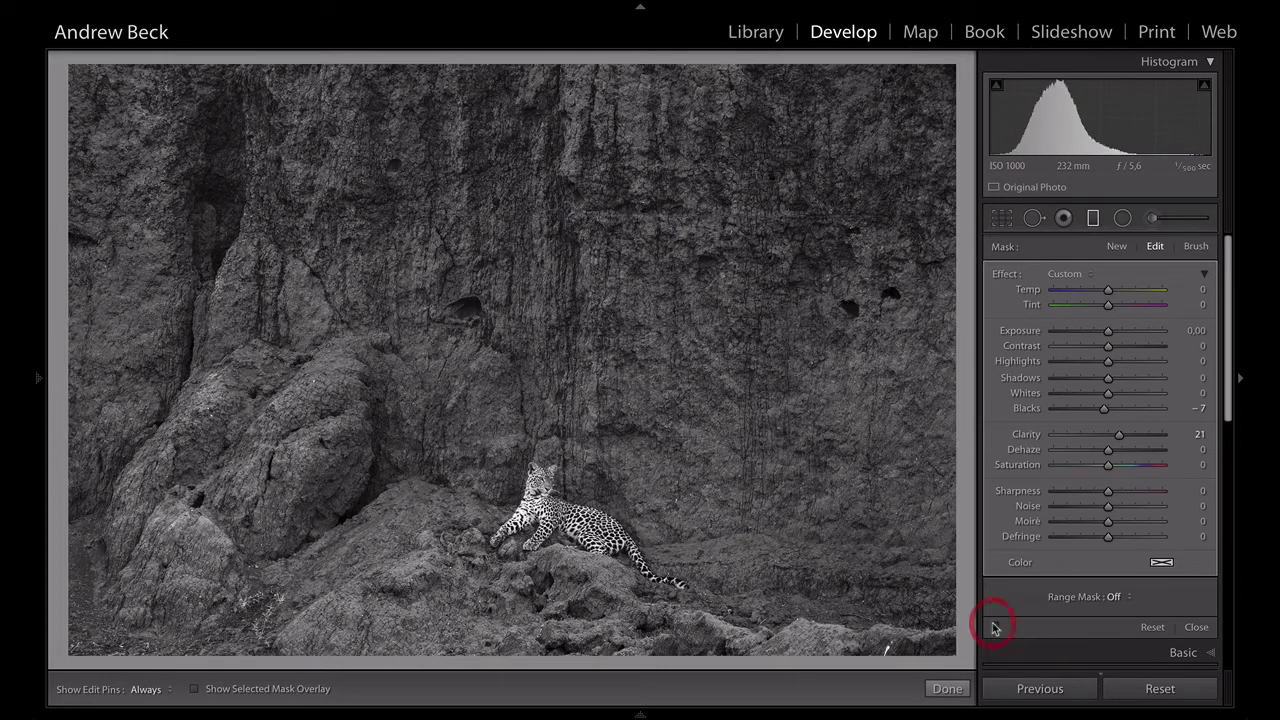
left_click(995, 627)
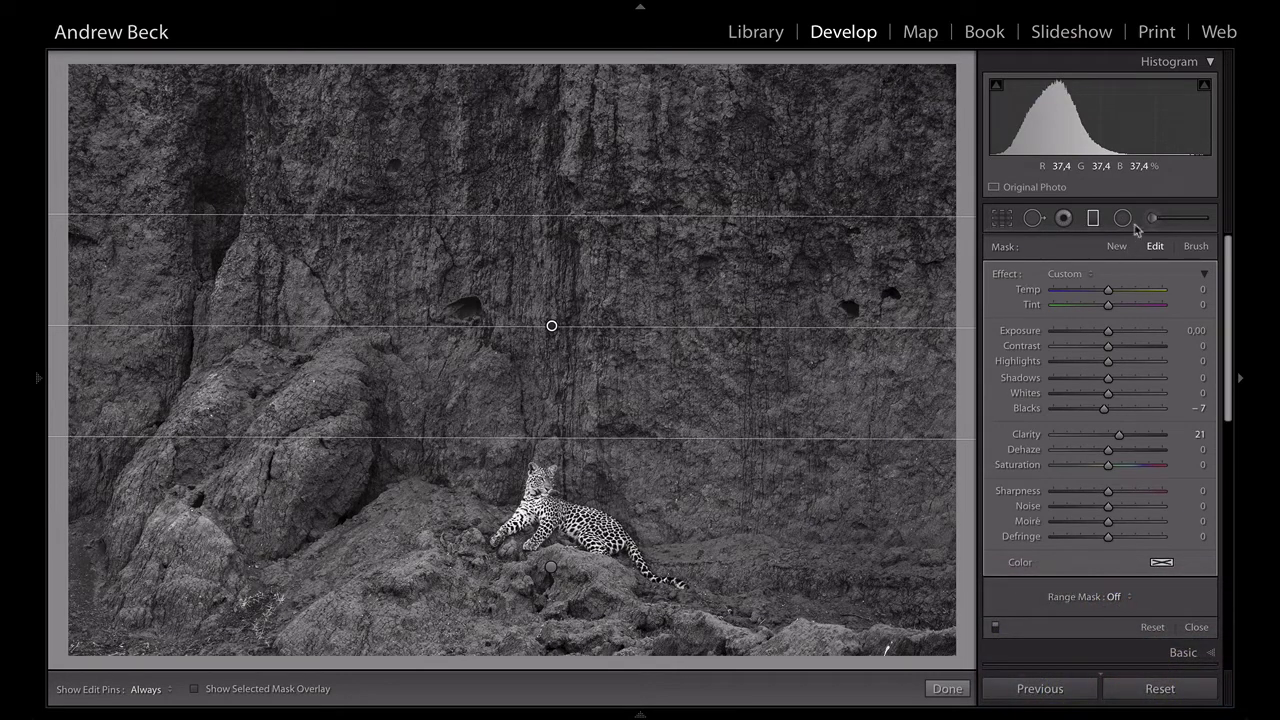
- Close the graduated filter, raise the tone curve's Lights slightly and set the global Whites to +37
left_click(1093, 219)
left_click(1093, 220)
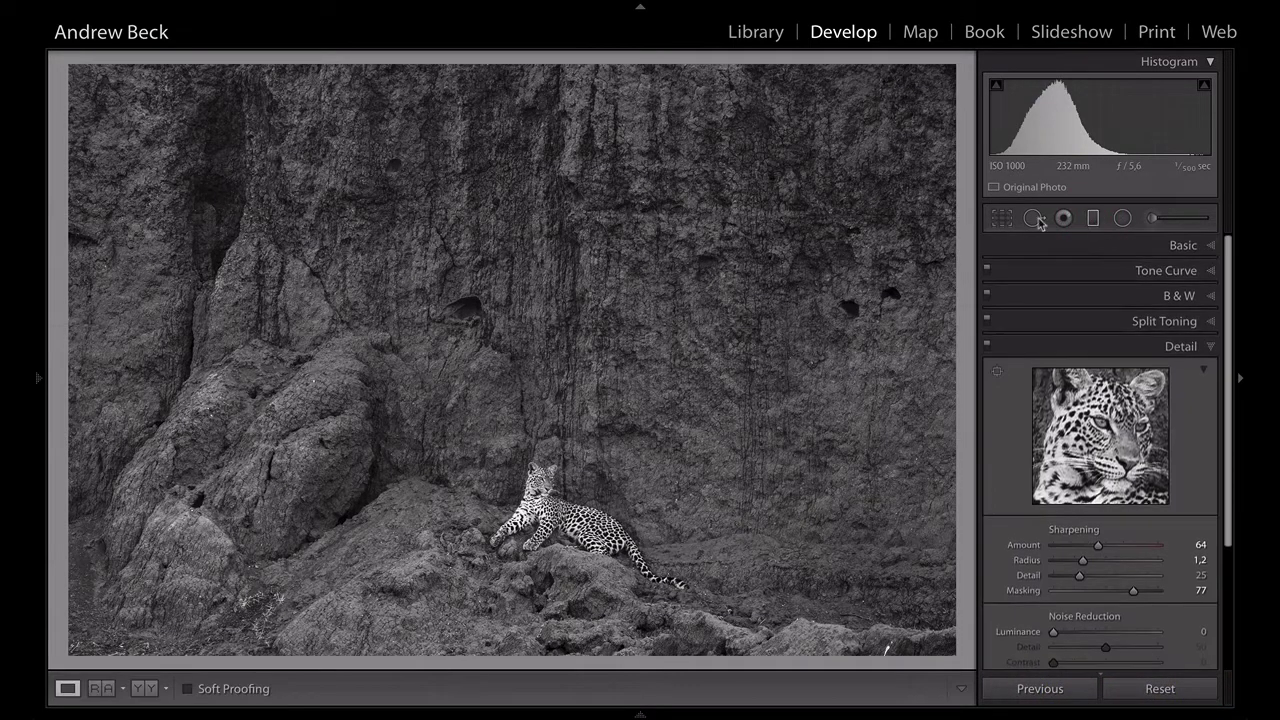
left_click(1187, 273)
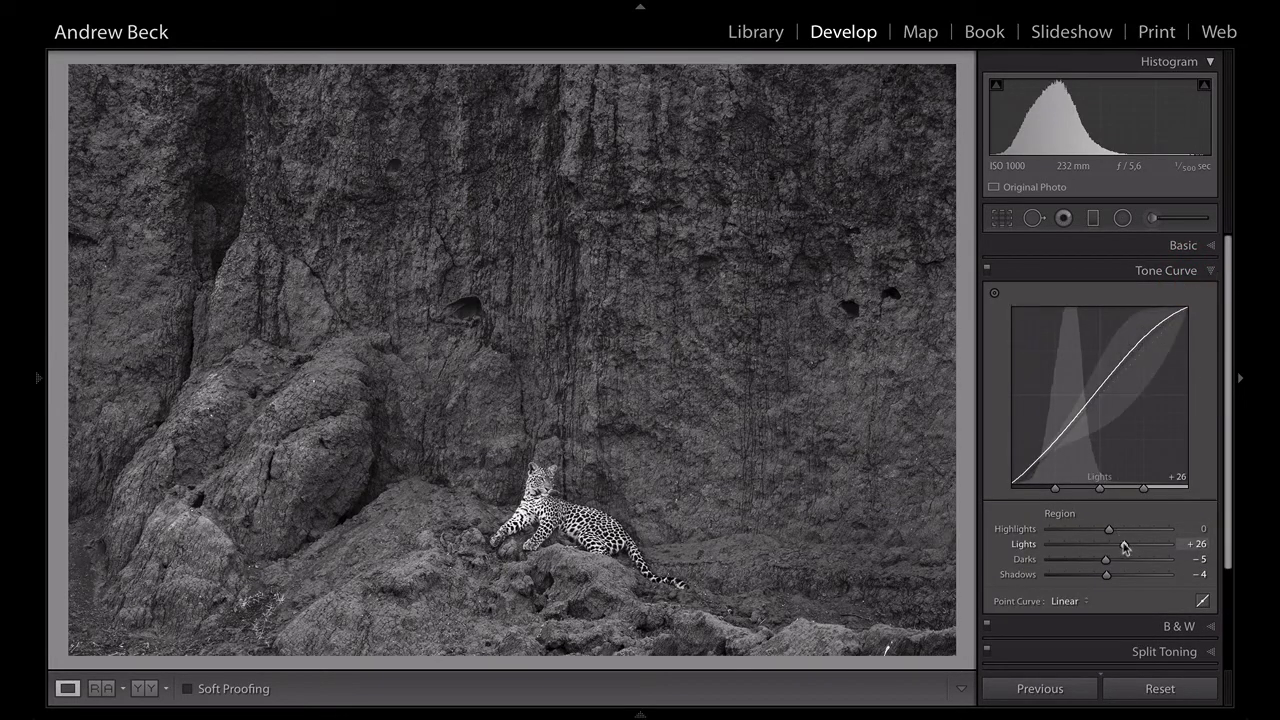
left_click_drag(1124, 547, 1128, 544)
left_click(1184, 245)
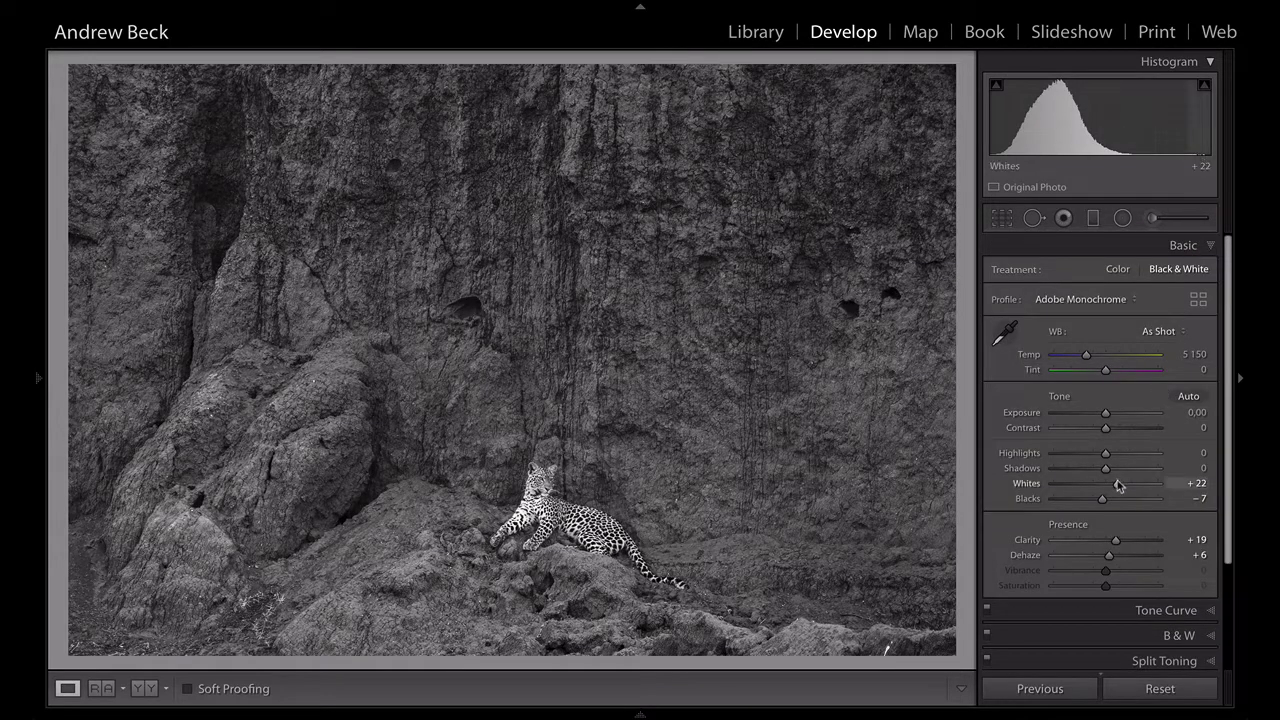
left_click_drag(1118, 486, 1125, 487)
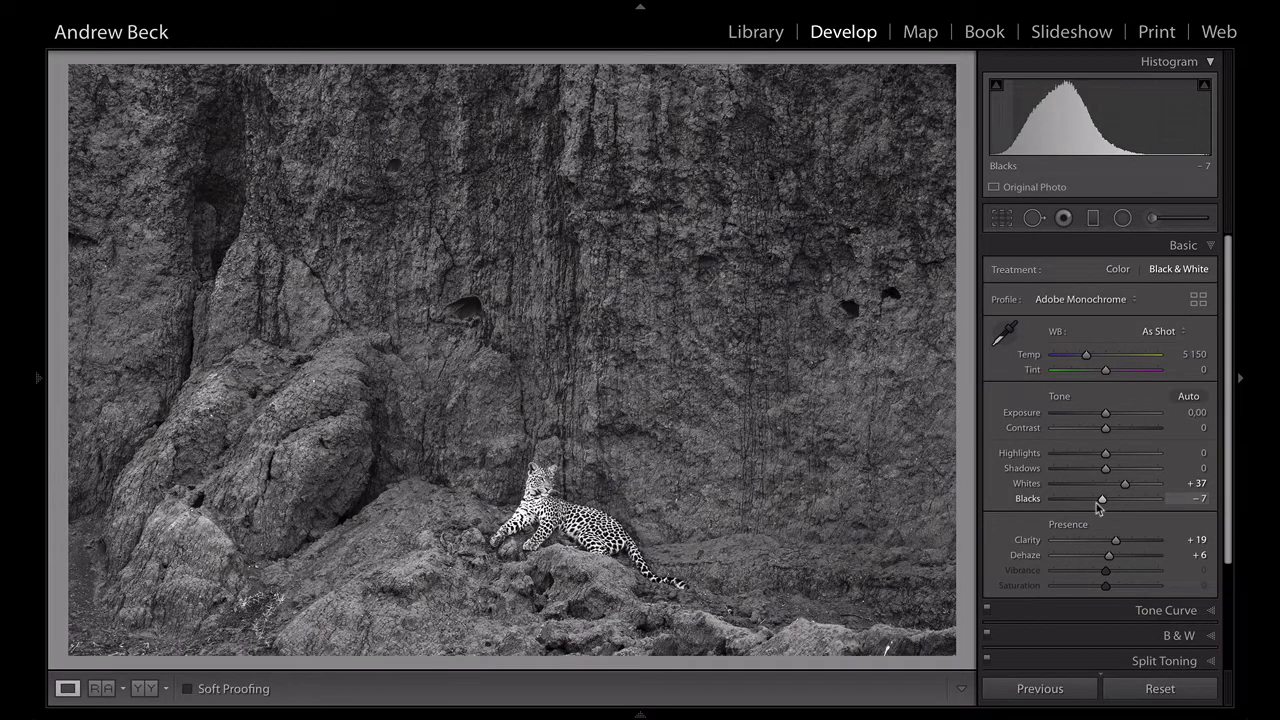
- Compare the edited photo with its original before state and view the final black-and-white image full screen
key("backslash")
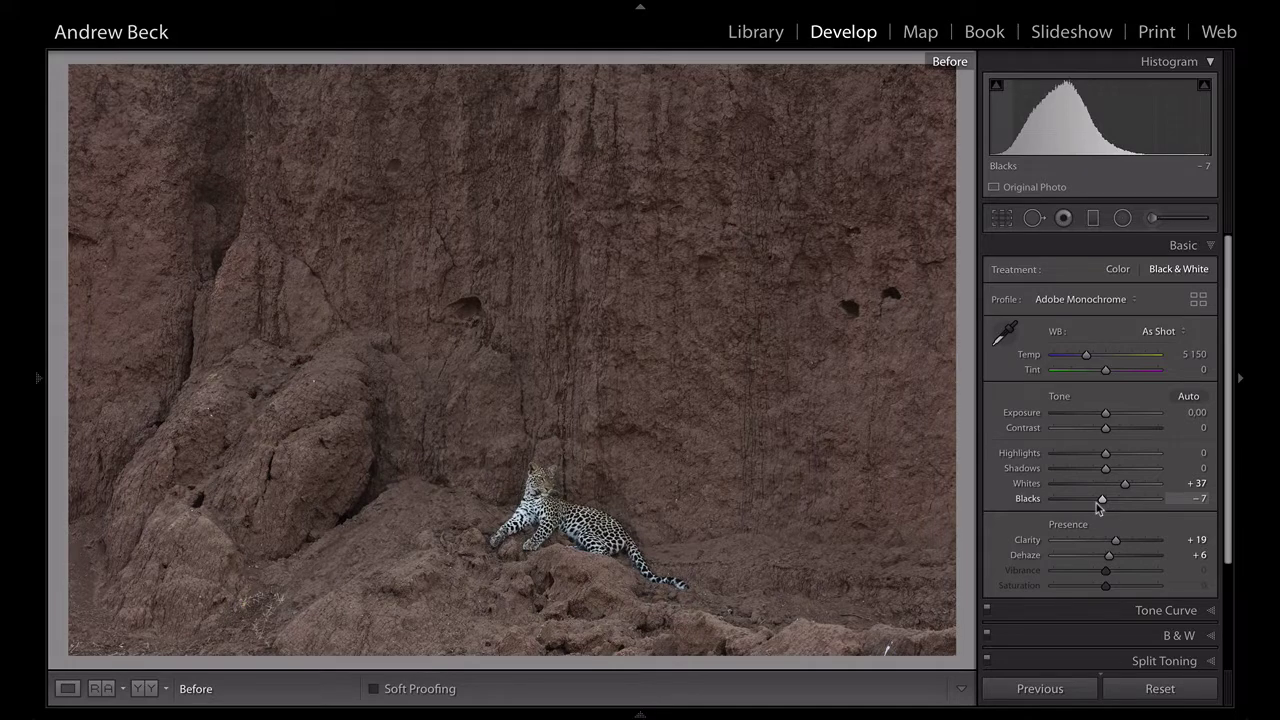
key("backslash")
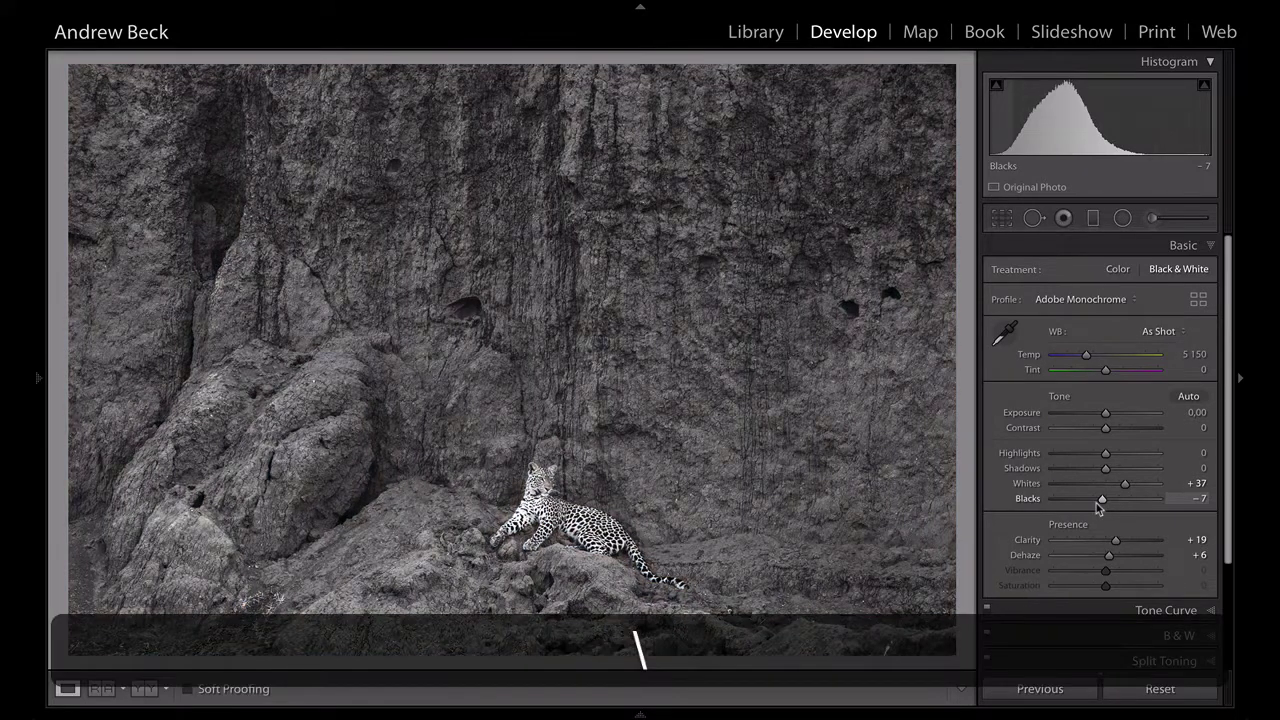
key("backslash")
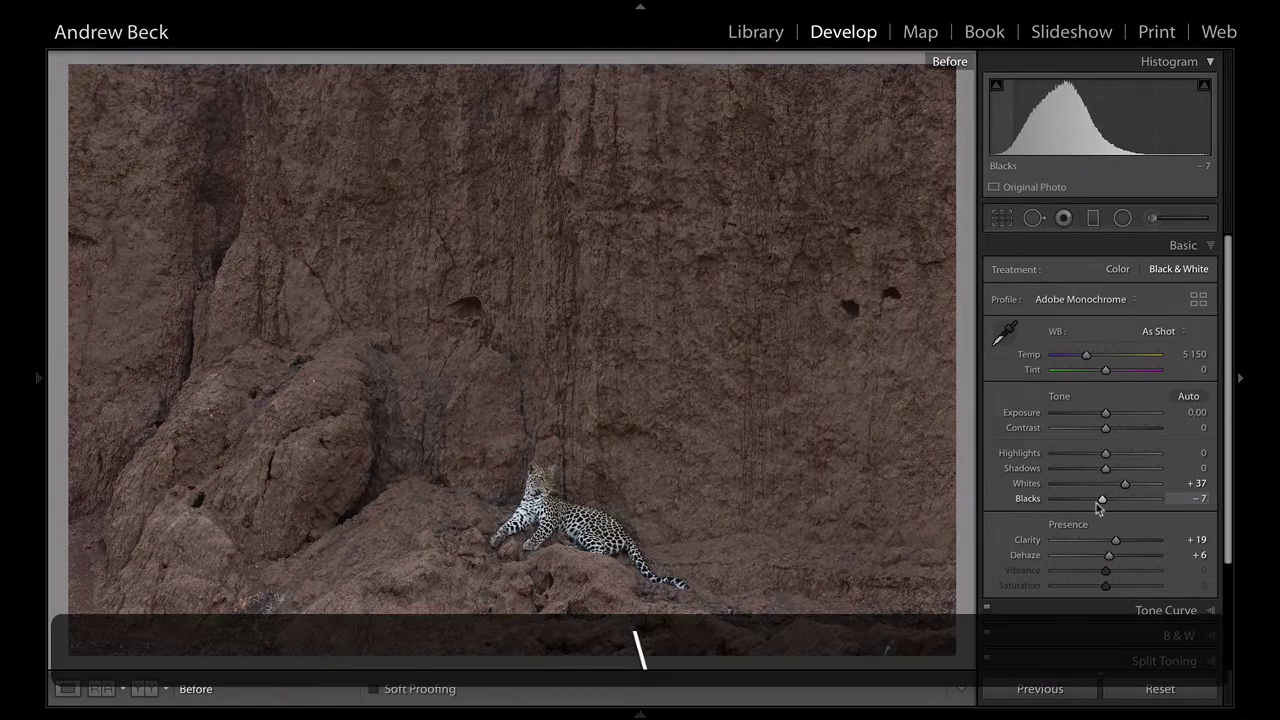
key("backslash")
key("f")
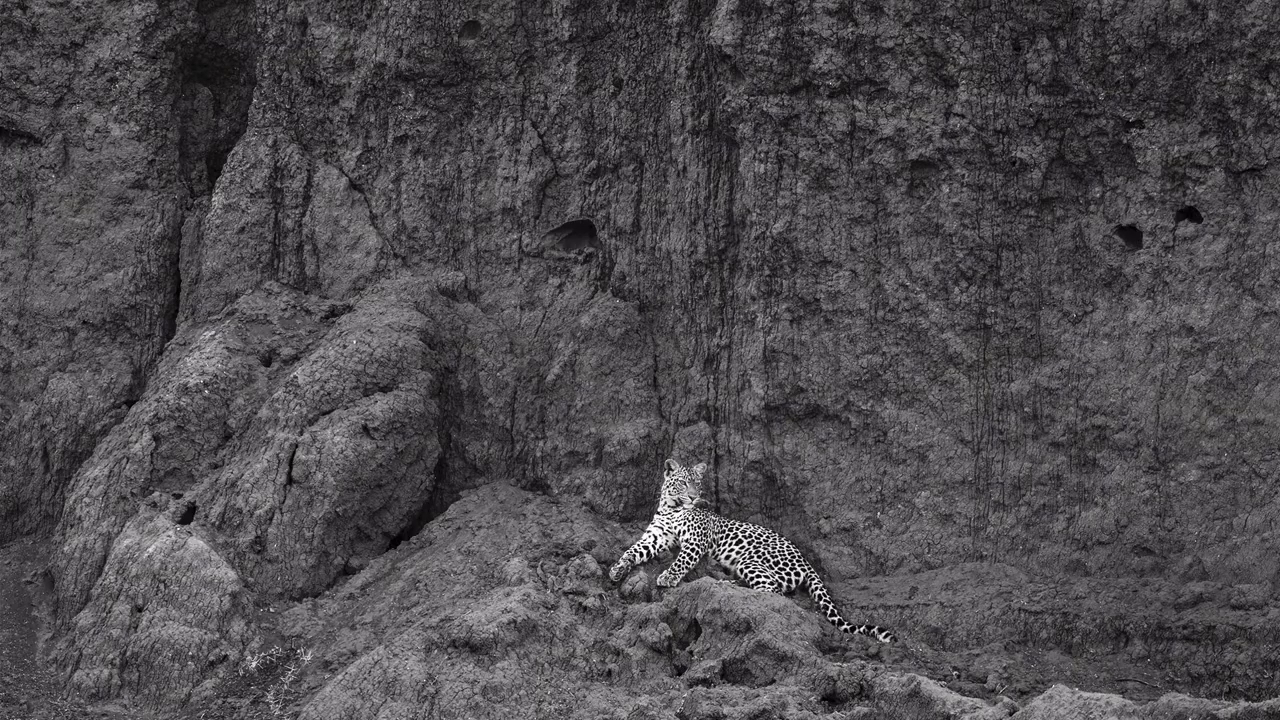